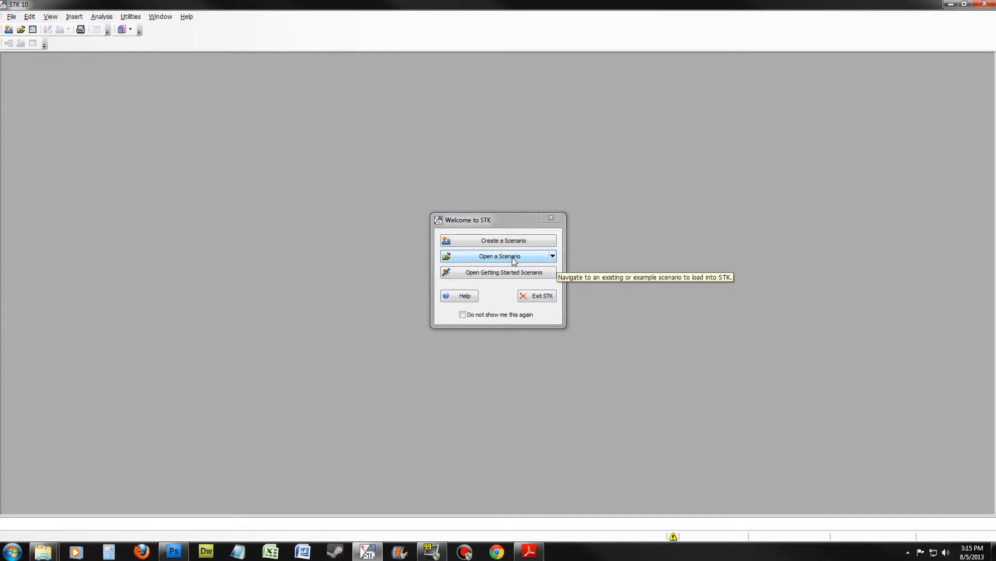
# - Open the REMSAT_TimelineCanvas.vdf scenario from the Public Users folders of the STK Data Federate server and maximize the program window
pyautogui.click(512, 258)
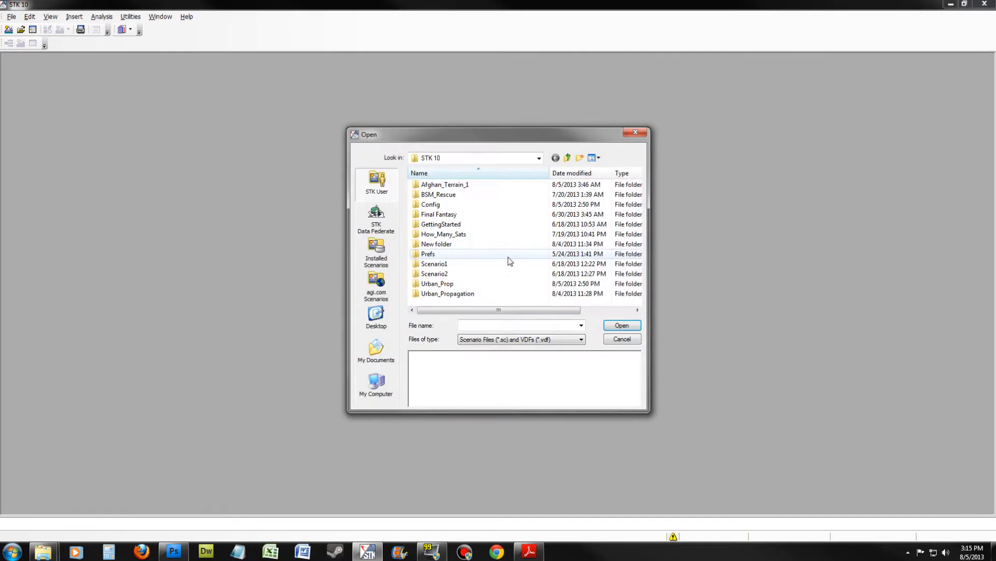
pyautogui.click(392, 223)
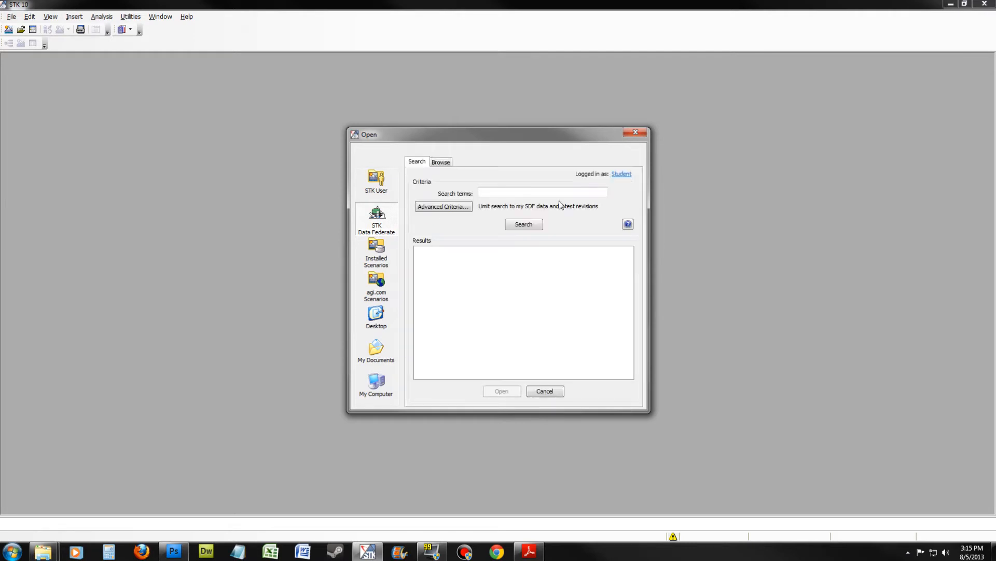
pyautogui.click(441, 162)
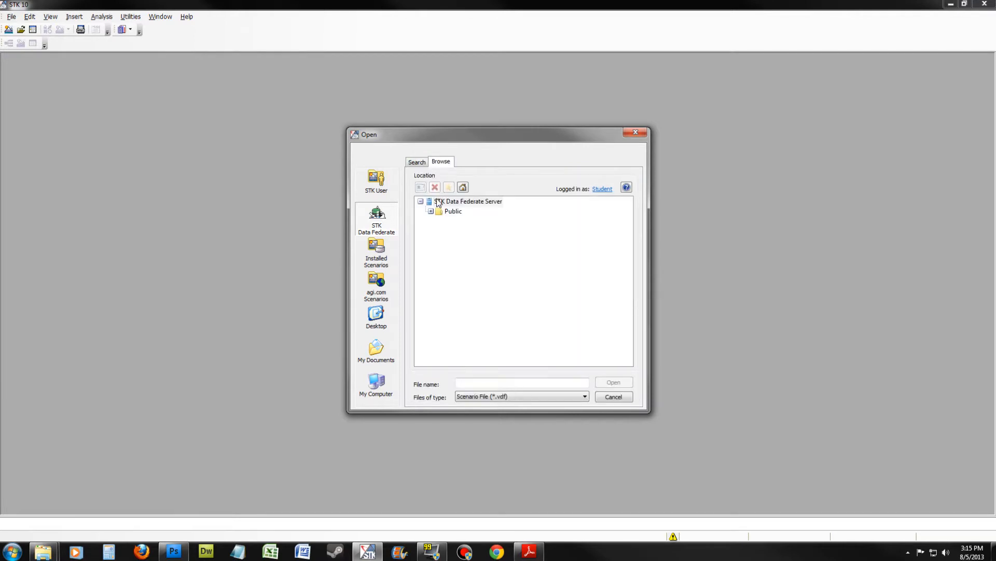
pyautogui.click(431, 211)
pyautogui.click(444, 251)
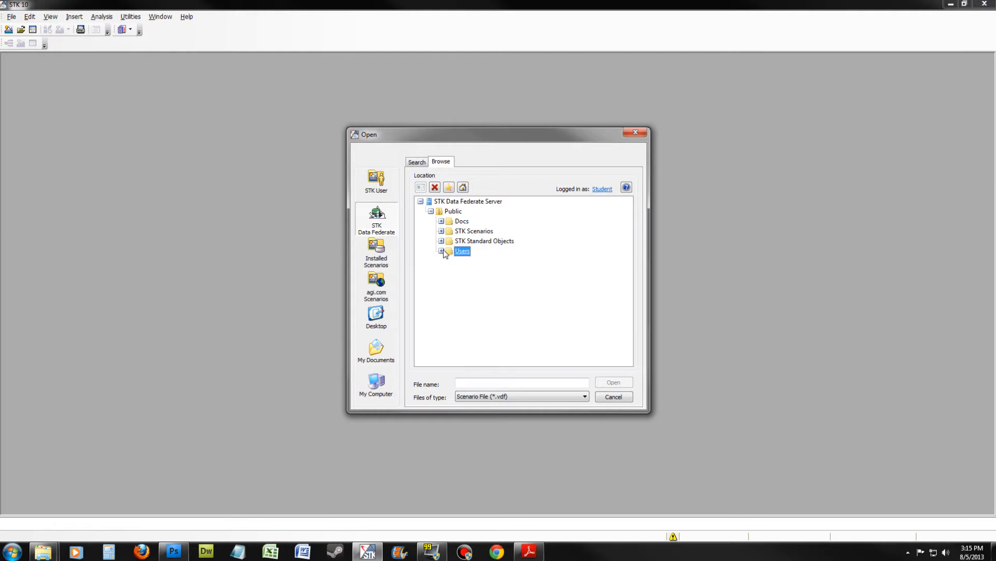
pyautogui.click(441, 251)
pyautogui.click(463, 270)
pyautogui.moveTo(629, 278); pyautogui.dragTo(631, 329)
pyautogui.click(513, 290)
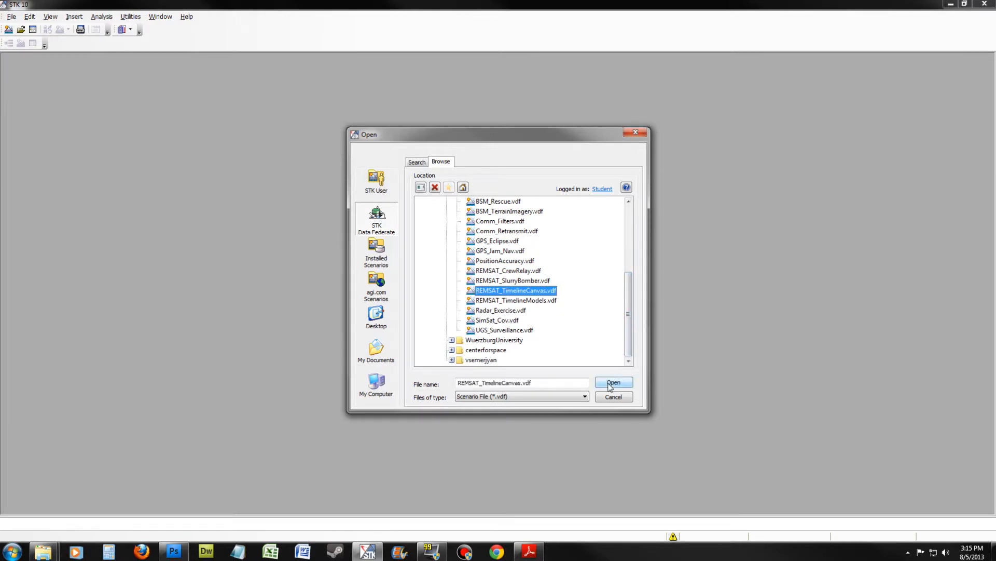
pyautogui.click(613, 383)
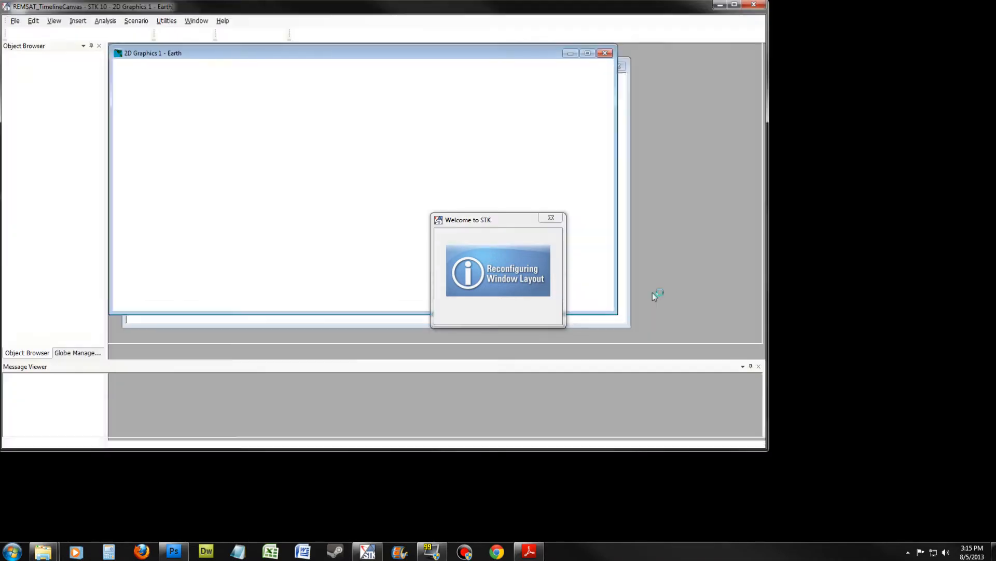
pyautogui.click(735, 5)
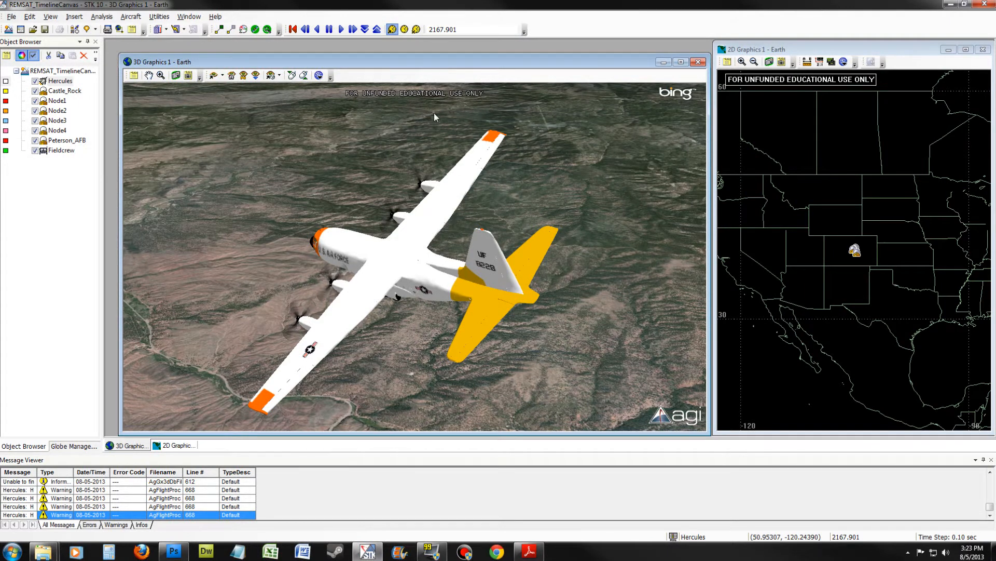
# - Set the animation time to the Waypoint 2 stop time in the Hercules aircraft's basic route properties
pyautogui.rightClick(64, 84)
pyautogui.click(86, 84)
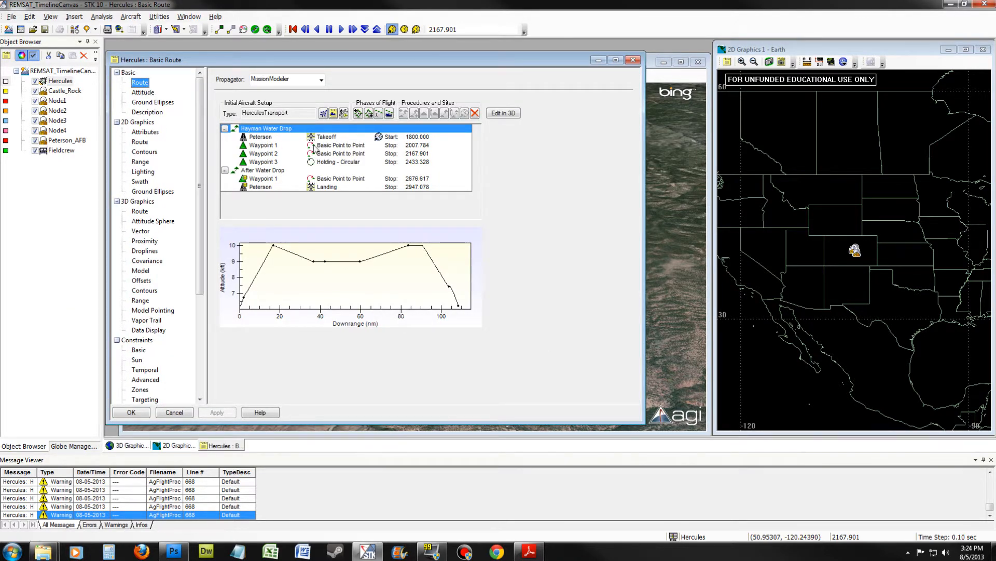
pyautogui.rightClick(422, 155)
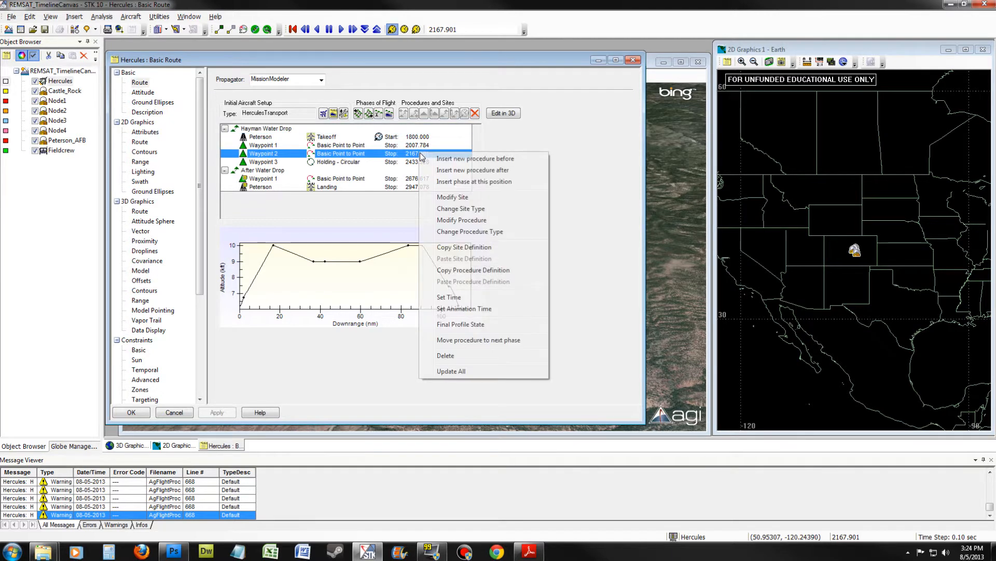
pyautogui.click(469, 309)
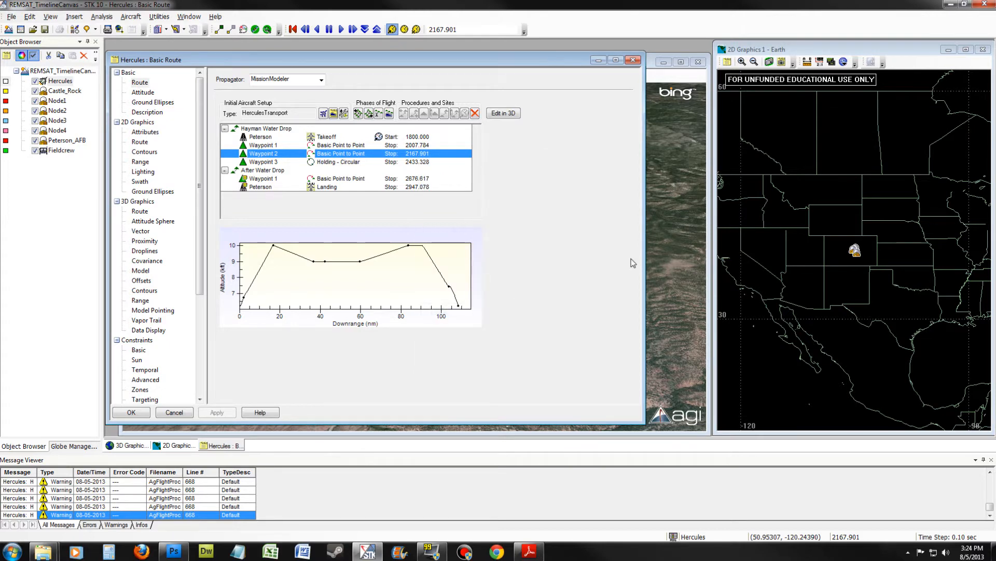
# - Review the scenario's analysis and animation time settings side by side with the Hercules route times, and accept them
pyautogui.moveTo(642, 262); pyautogui.dragTo(499, 258)
pyautogui.click(54, 71)
pyautogui.rightClick(54, 73)
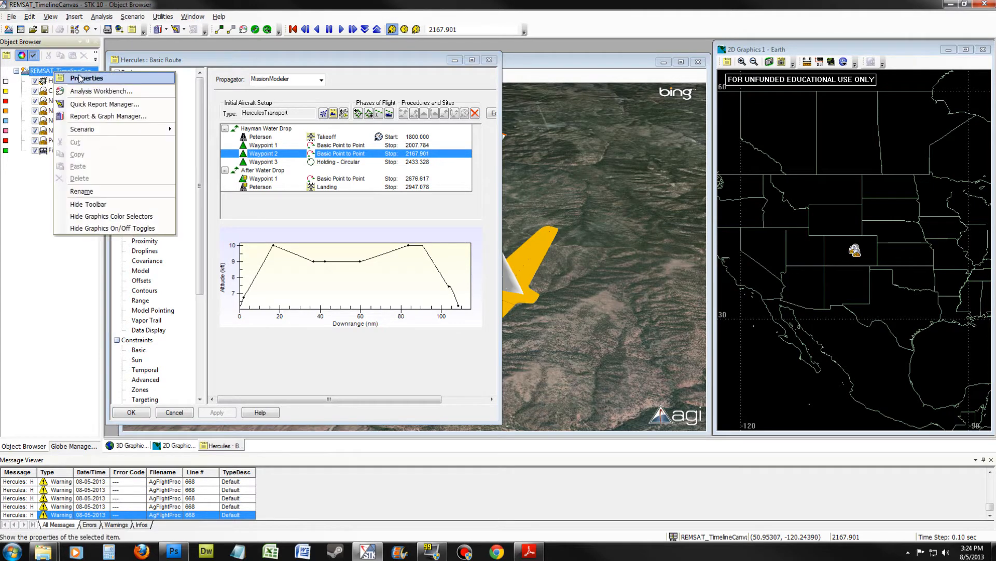
pyautogui.click(81, 79)
pyautogui.moveTo(304, 64); pyautogui.dragTo(648, 54)
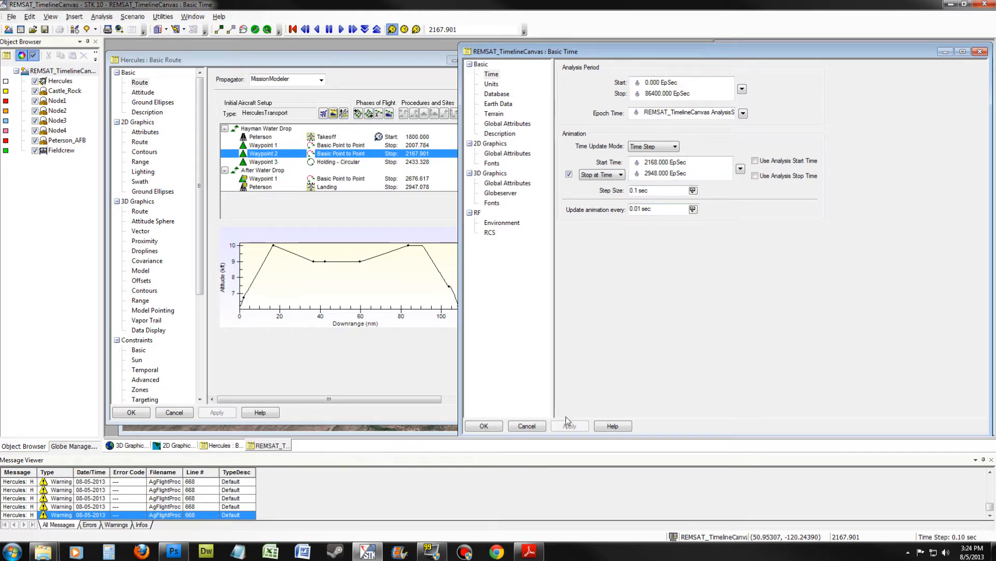
pyautogui.click(484, 426)
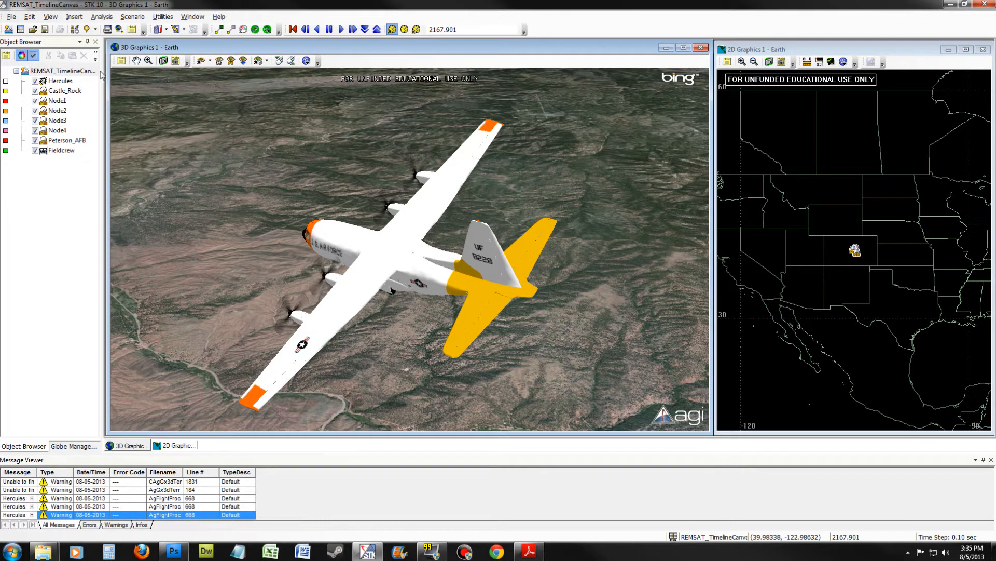
# - Open the Hercules aircraft's 3D graphics model properties and browse for a replacement model file
pyautogui.rightClick(65, 83)
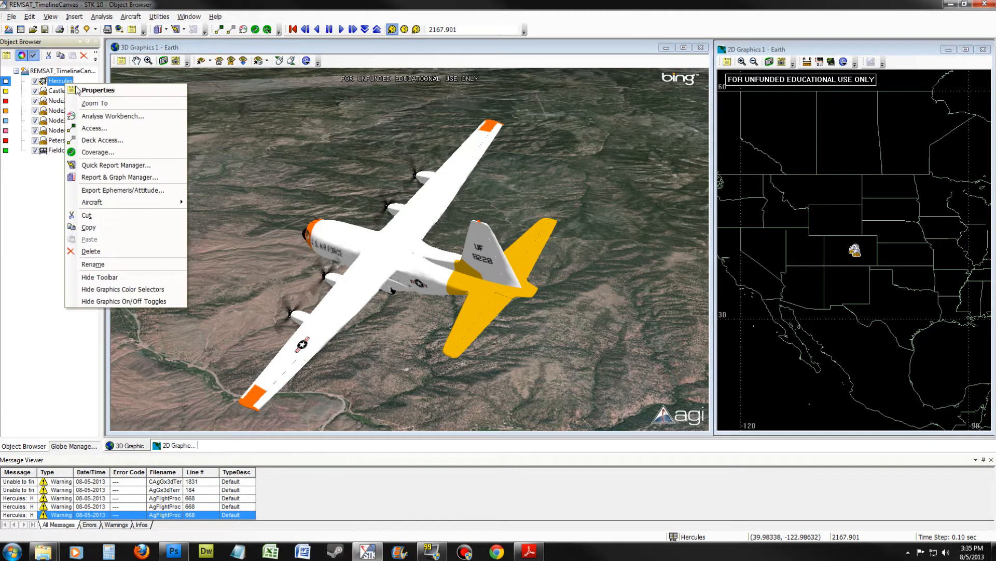
pyautogui.click(91, 90)
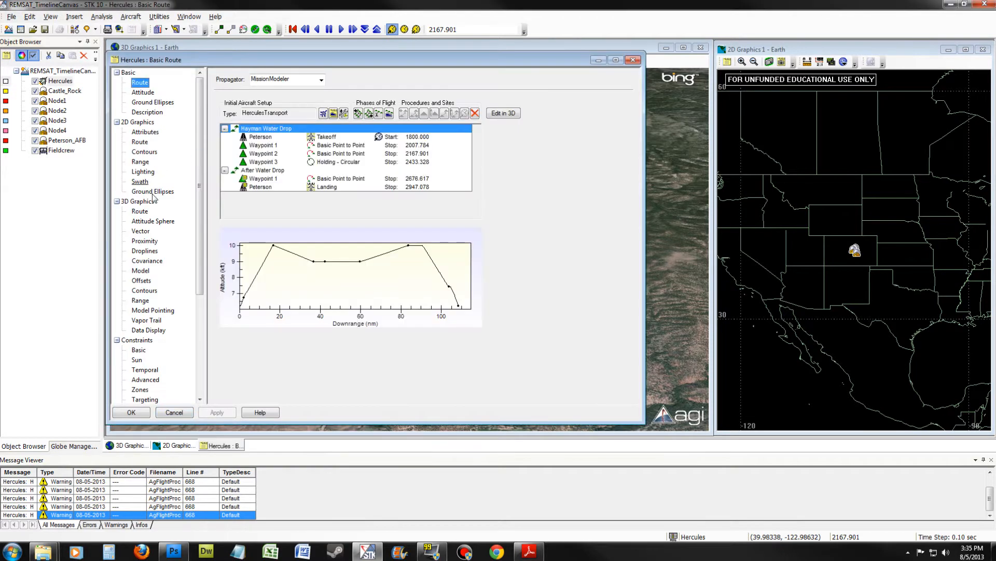
pyautogui.click(141, 270)
pyautogui.click(230, 98)
pyautogui.click(328, 98)
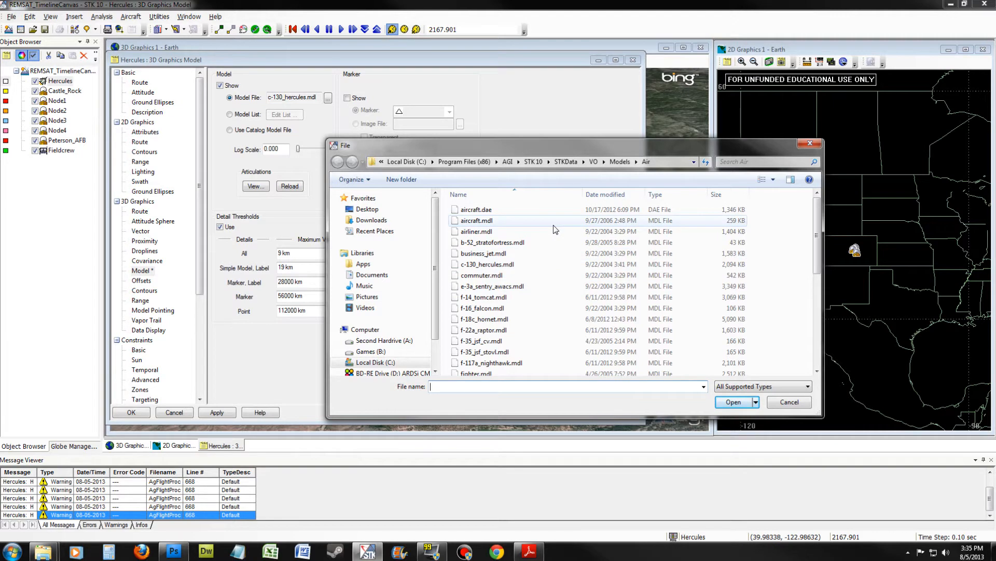
# - Load c-130h_water_drop.mdl from the STK Extra/Resource_Files/REMSAT/Models folder in Documents and apply it as the Hercules model
pyautogui.click(372, 275)
pyautogui.scroll(-1, 817, 315)
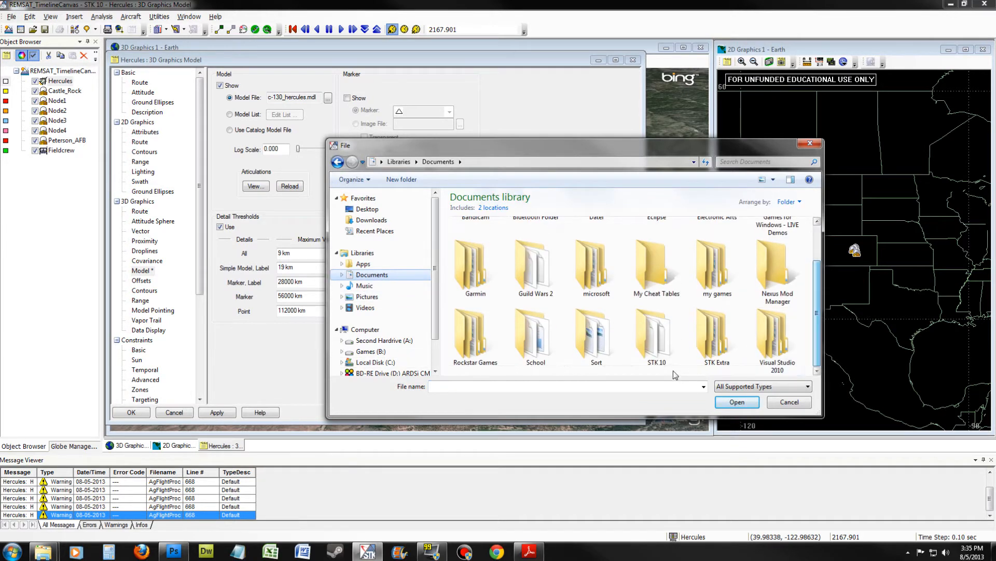
pyautogui.doubleClick(718, 337)
pyautogui.doubleClick(527, 247)
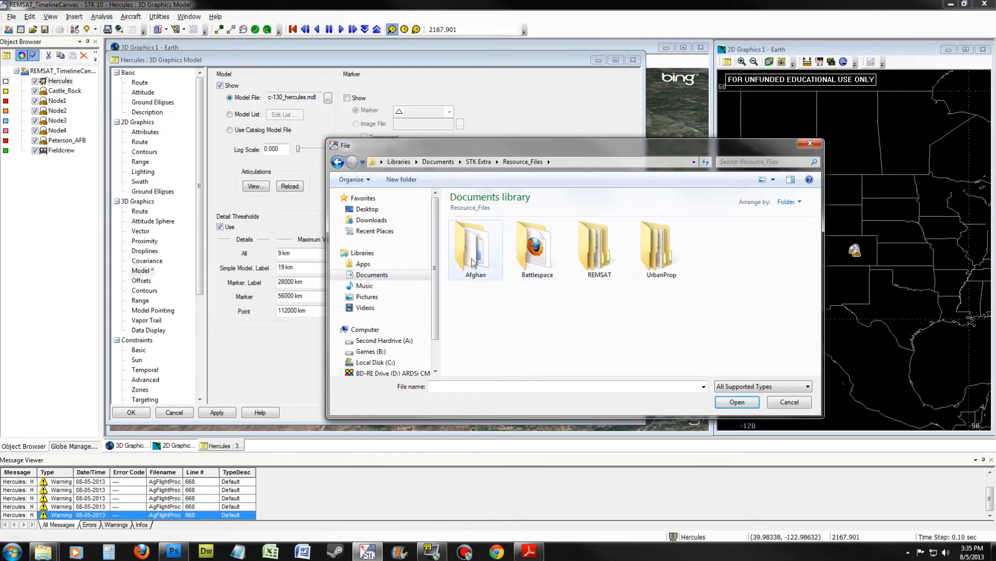
pyautogui.doubleClick(600, 248)
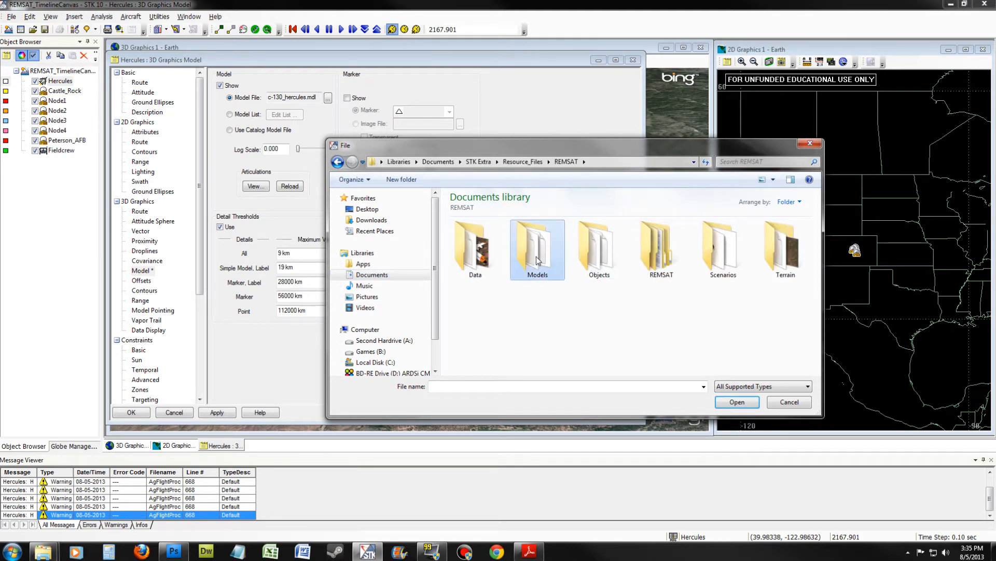
pyautogui.doubleClick(536, 254)
pyautogui.click(493, 257)
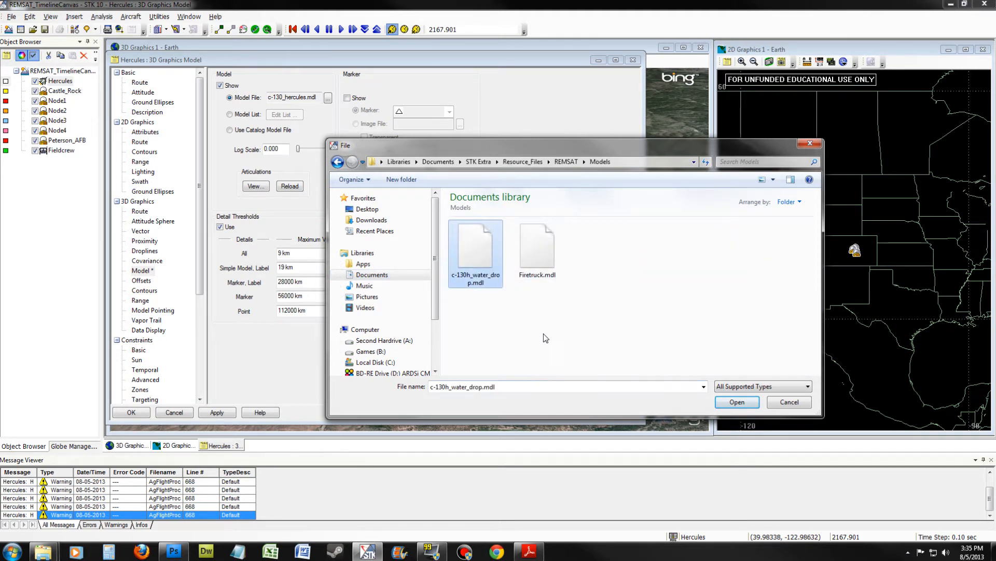
pyautogui.click(747, 405)
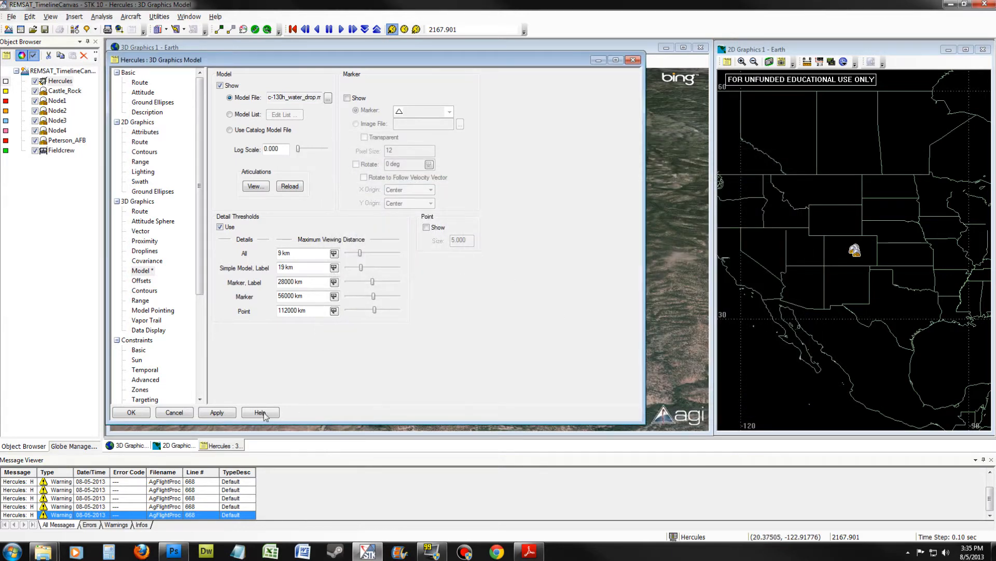
pyautogui.click(218, 415)
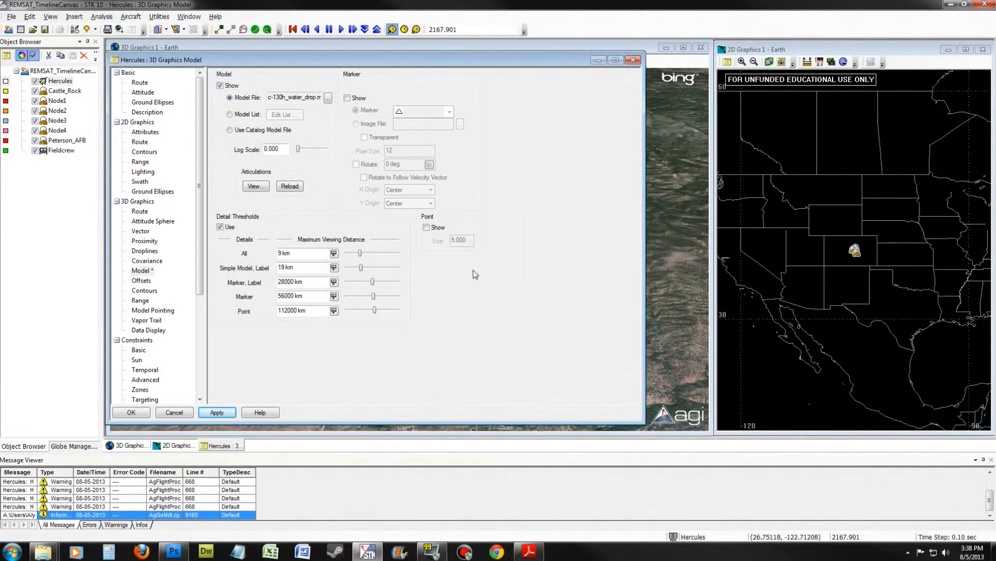
# - Preview the Props Spin articulation on the Hercules model in the 3D view, select the door_tail articulation, and discard the changes
pyautogui.click(257, 188)
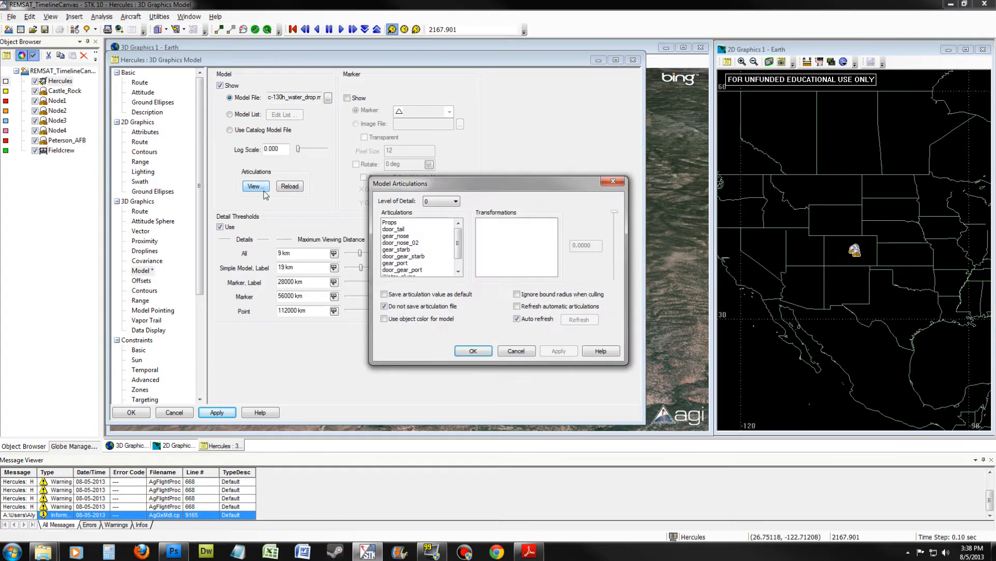
pyautogui.click(390, 223)
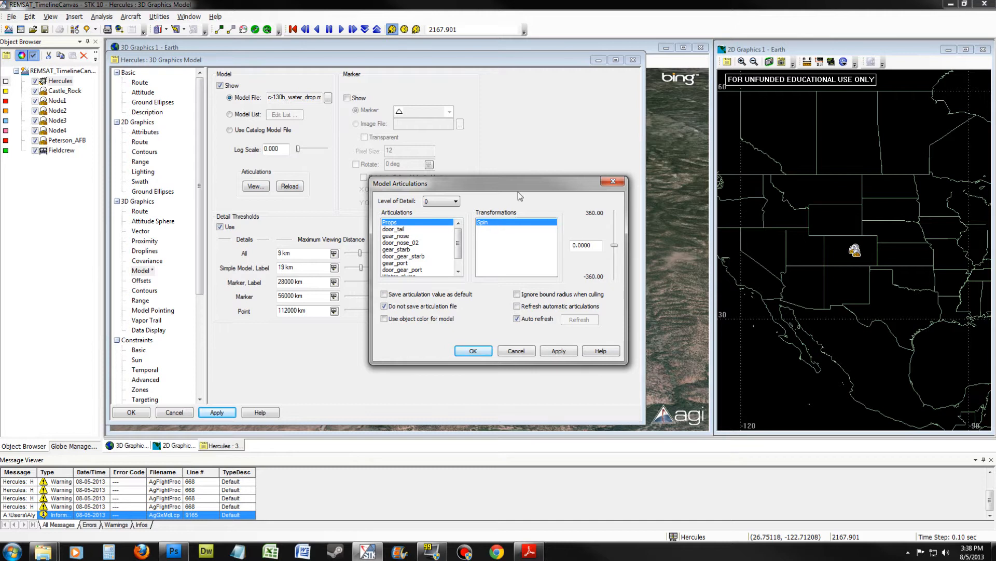
pyautogui.click(598, 60)
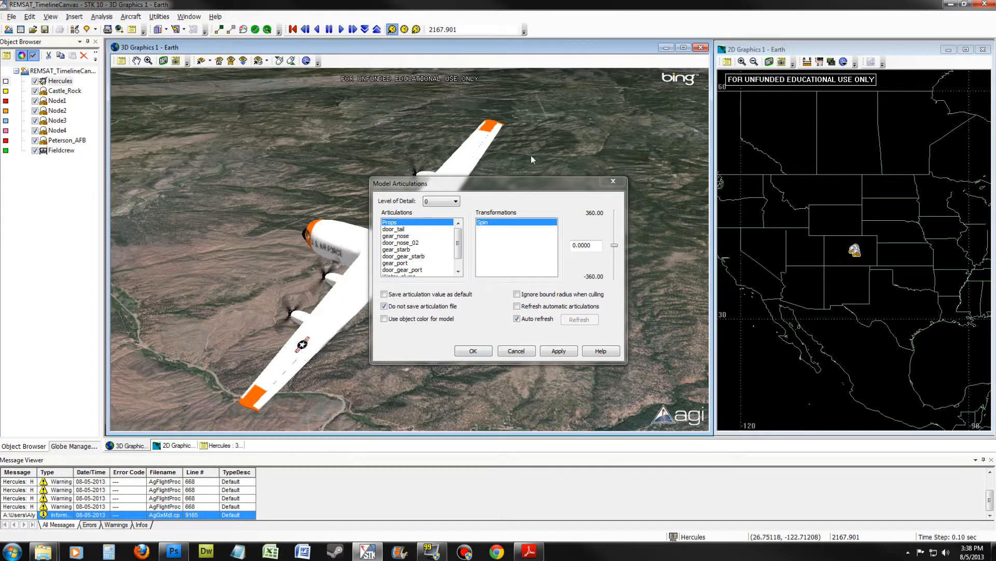
pyautogui.moveTo(497, 191); pyautogui.dragTo(795, 201)
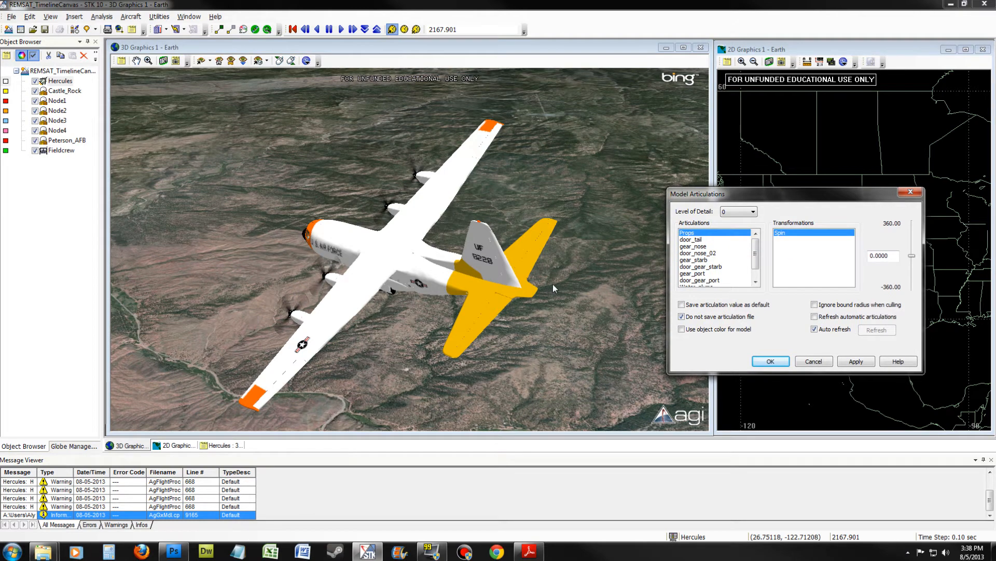
pyautogui.moveTo(912, 256); pyautogui.dragTo(911, 286)
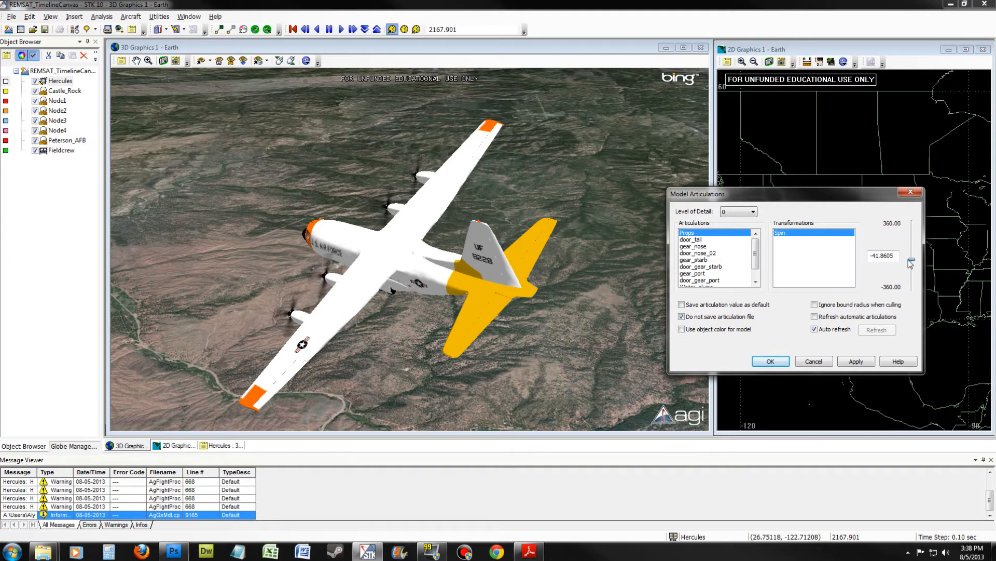
pyautogui.moveTo(912, 285); pyautogui.dragTo(912, 259)
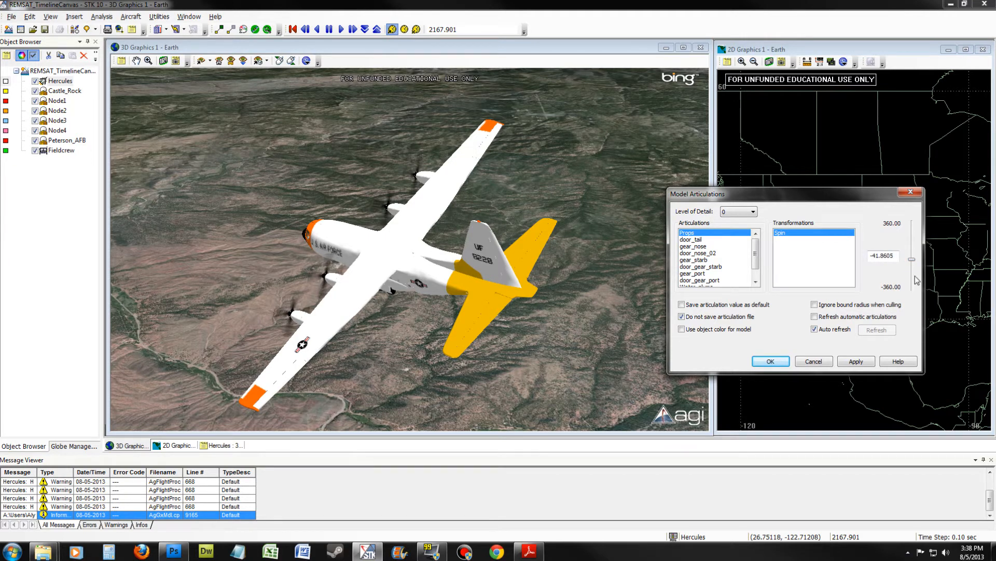
pyautogui.click(696, 239)
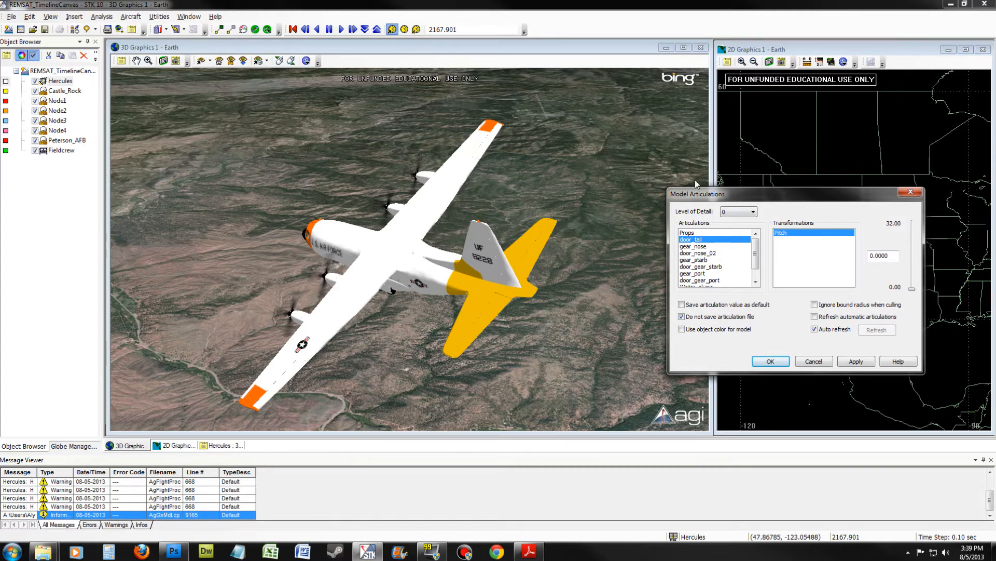
pyautogui.click(813, 362)
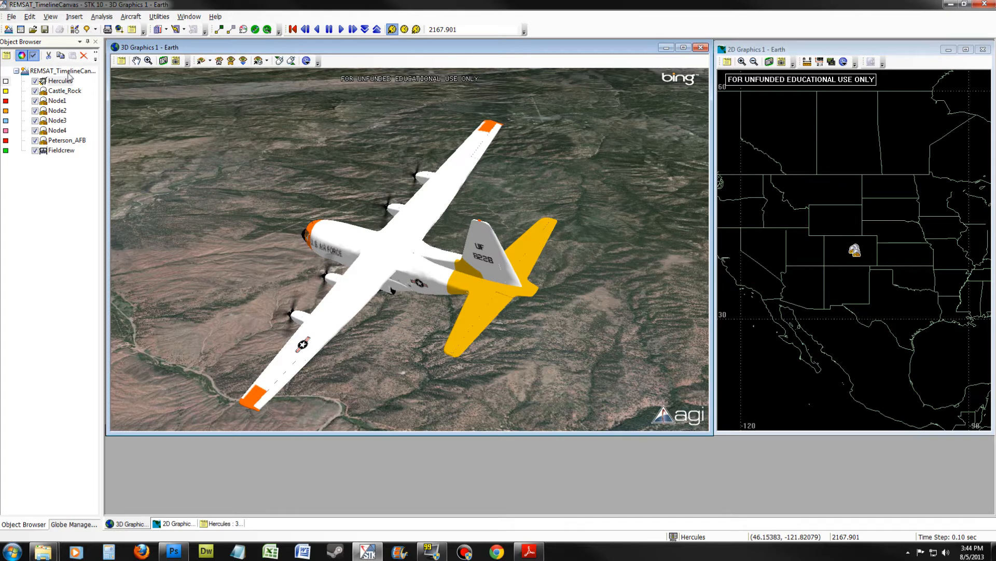
# - Check in the UI Plugins preferences whether the Movie Timeline plugin is active, and close without changes
pyautogui.click(30, 16)
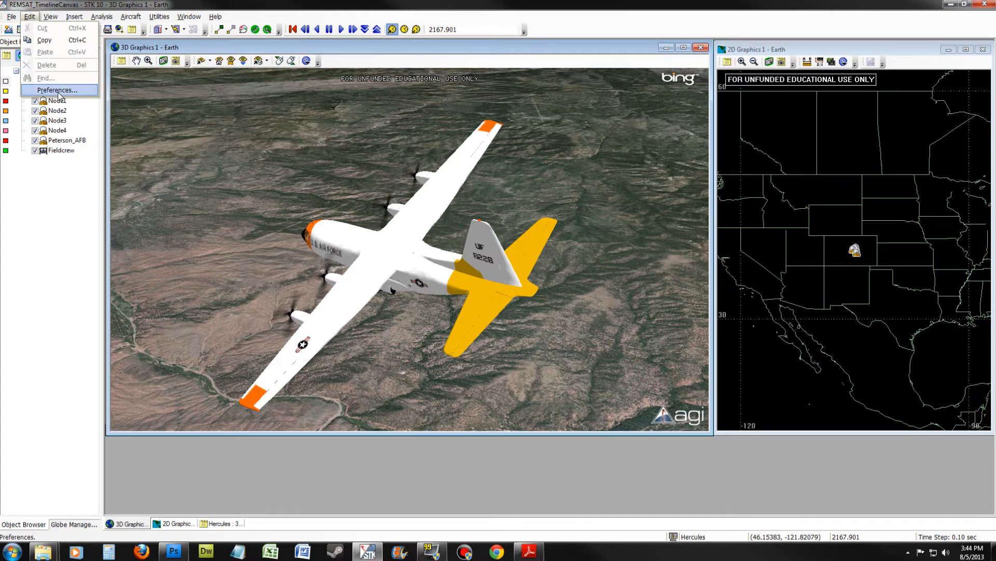
pyautogui.click(59, 91)
pyautogui.click(337, 359)
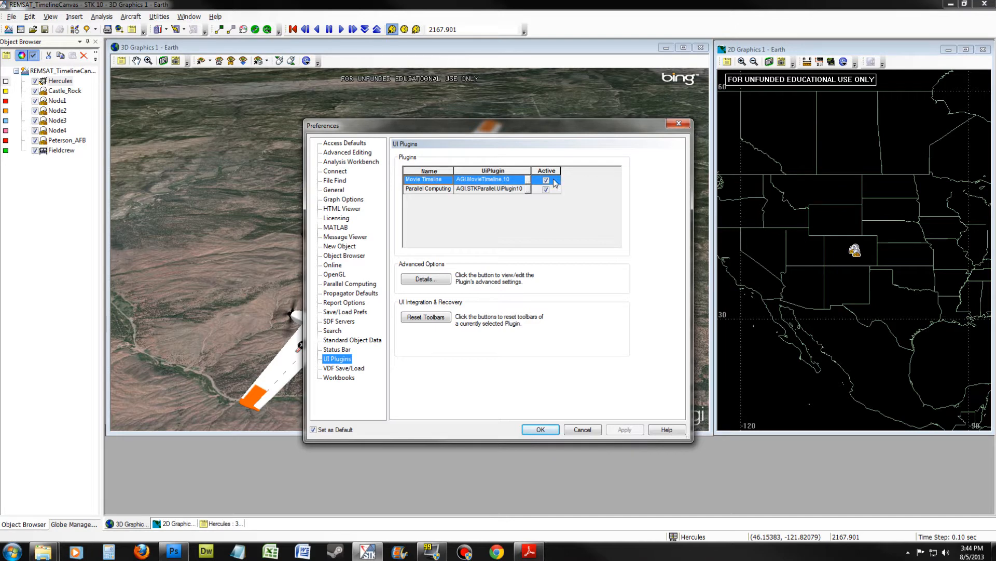
pyautogui.click(582, 431)
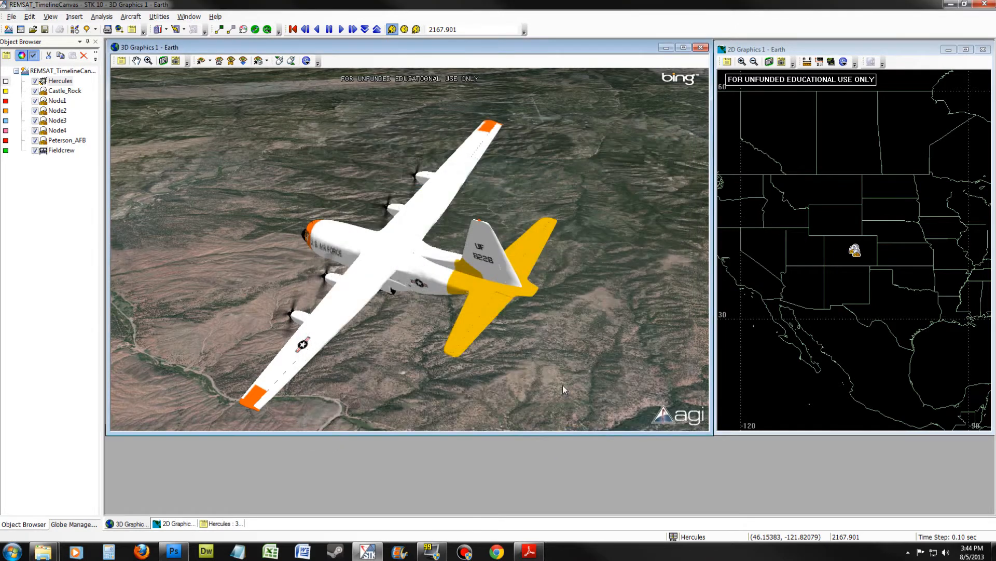
# - Show the Movie Timeline toolbar
pyautogui.click(29, 17)
pyautogui.click(50, 16)
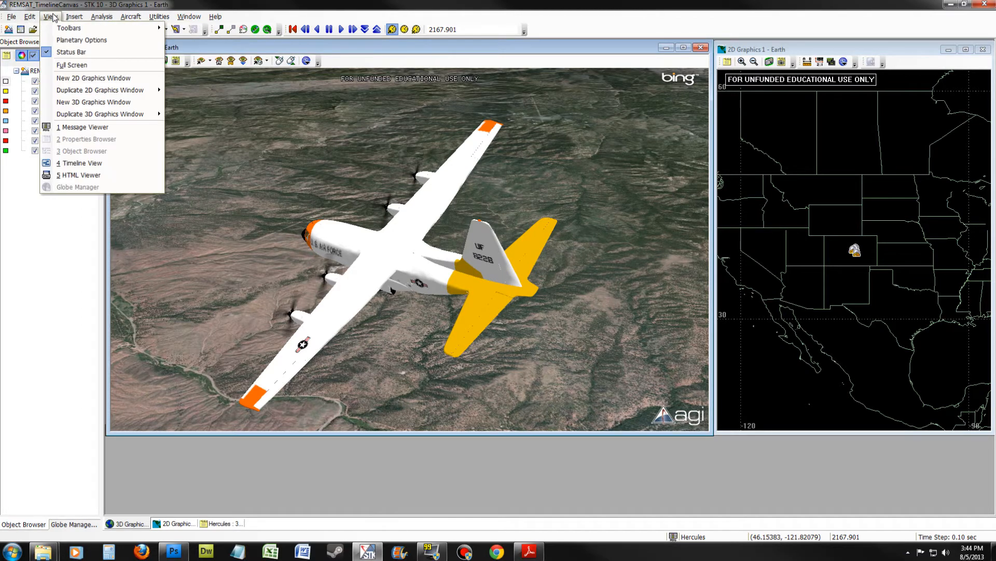
pyautogui.moveTo(62, 27)
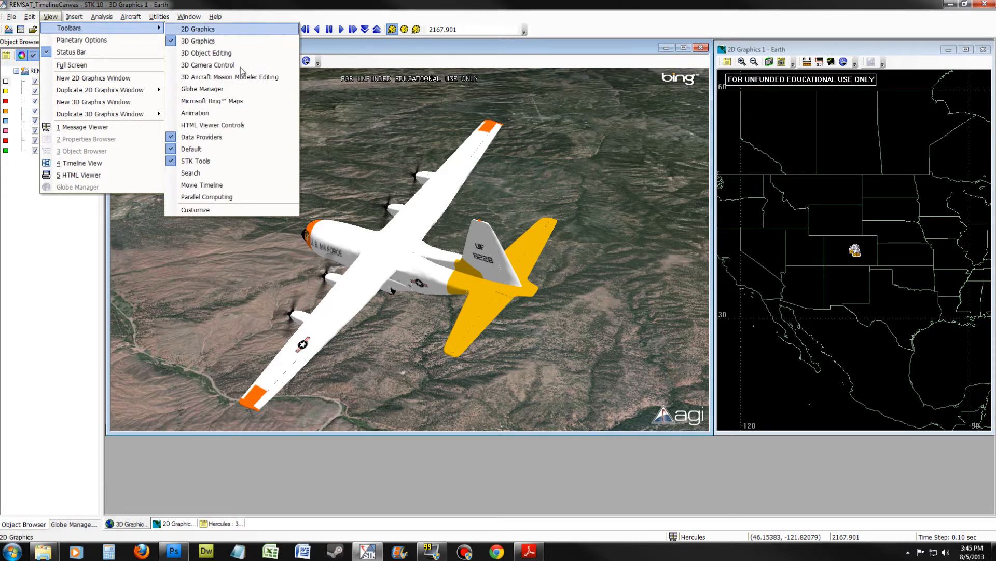
pyautogui.click(226, 186)
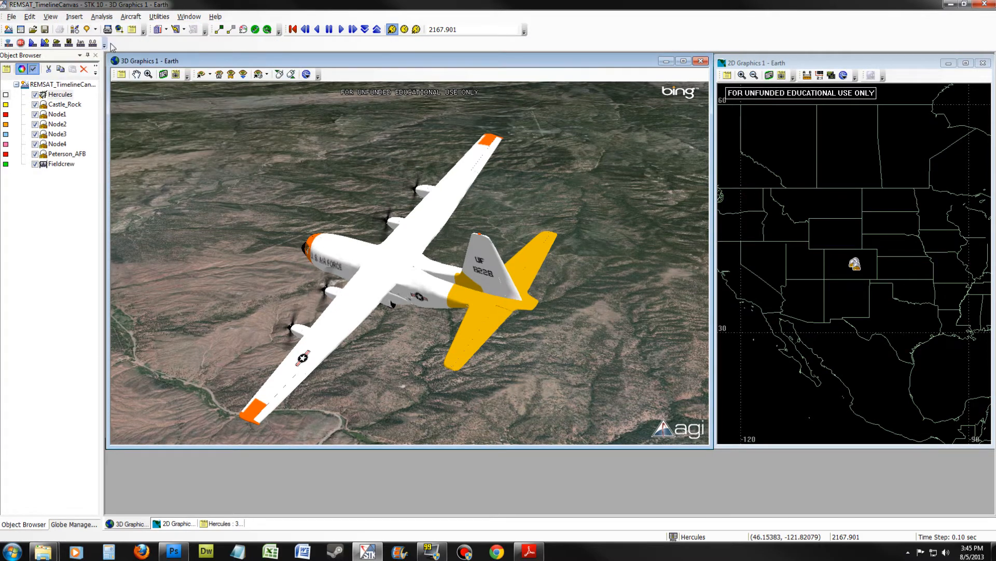
# - Open the Movie Timeline window and start adding an object timeline for the Hercules aircraft
pyautogui.click(9, 44)
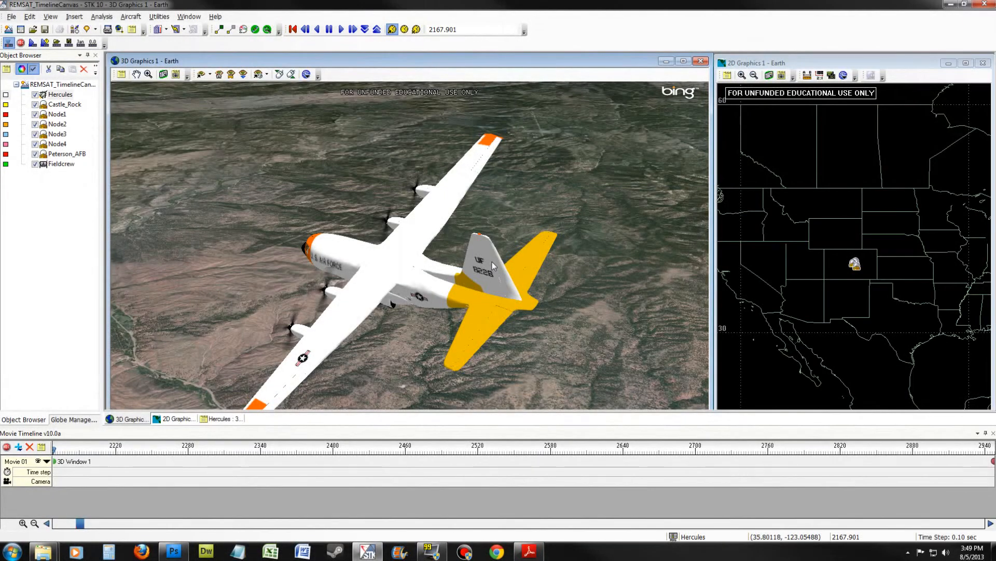
pyautogui.rightClick(68, 97)
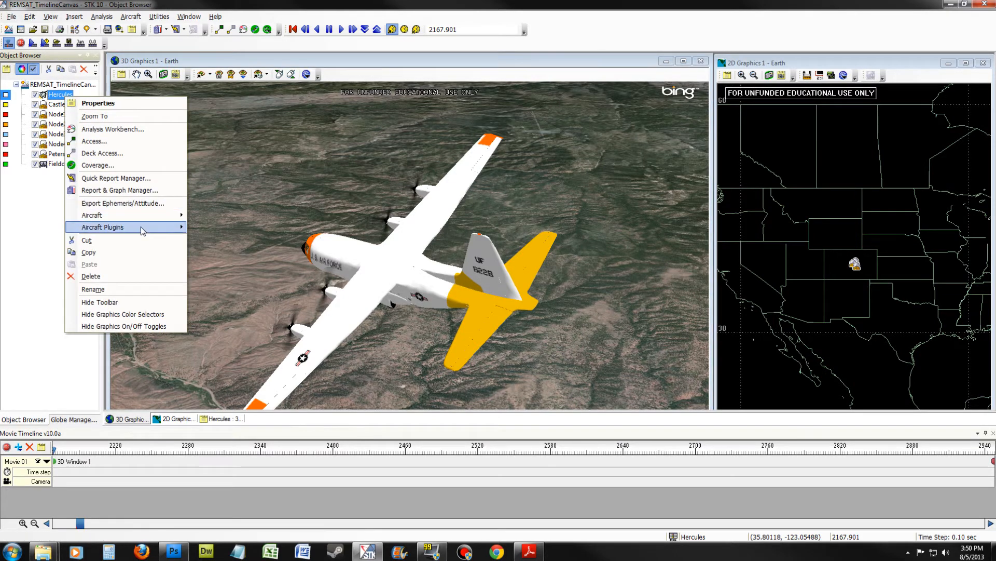
pyautogui.moveTo(143, 225)
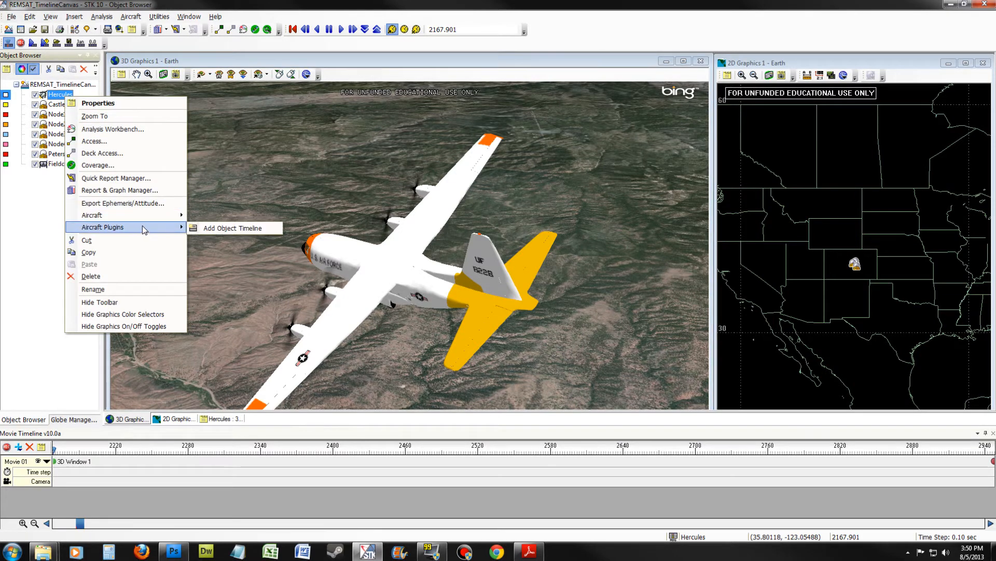
pyautogui.click(218, 231)
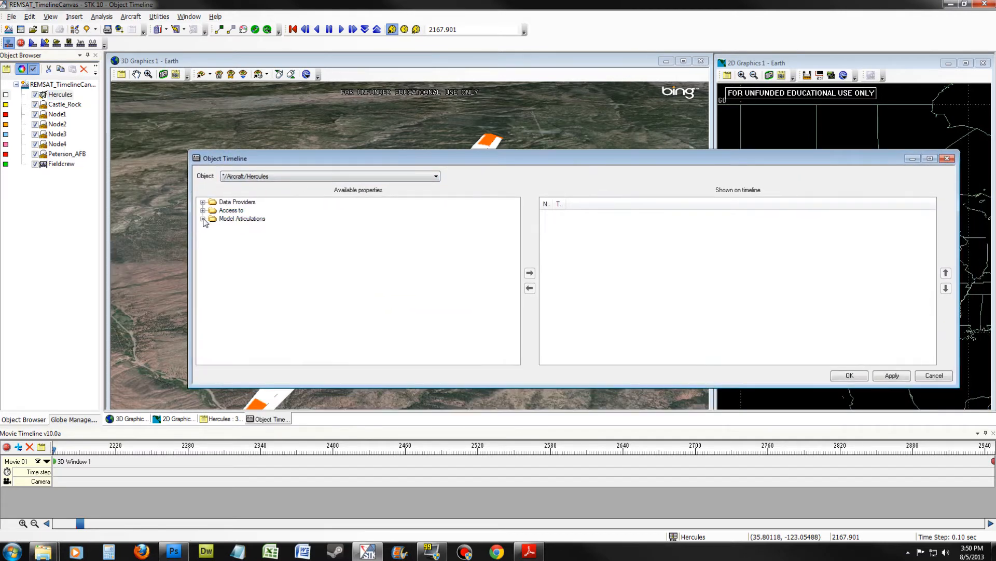
# - Add the door_tail Pitch, Props Spin and all Water_plume model articulations to the properties shown on the Hercules timeline
pyautogui.click(202, 219)
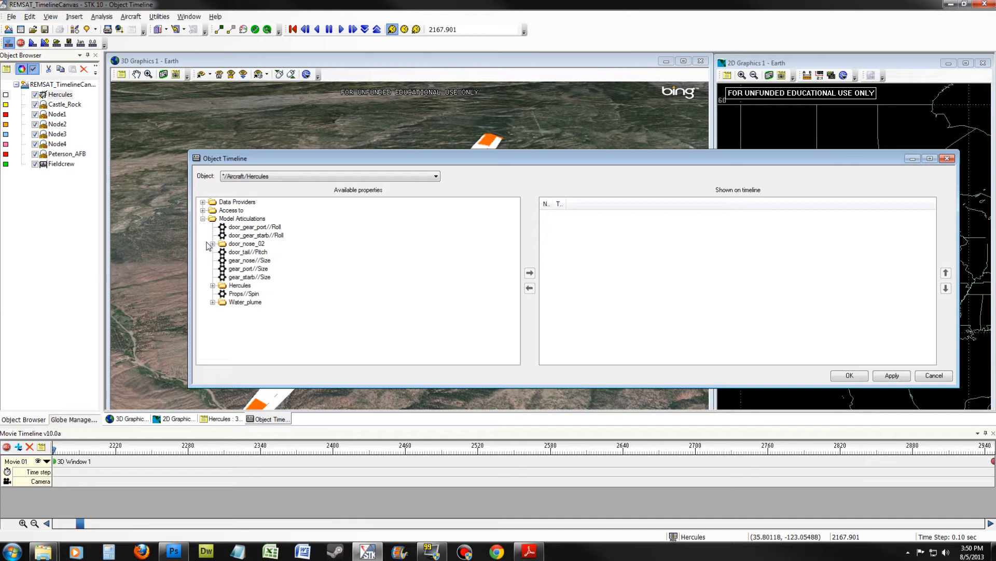
pyautogui.click(235, 252)
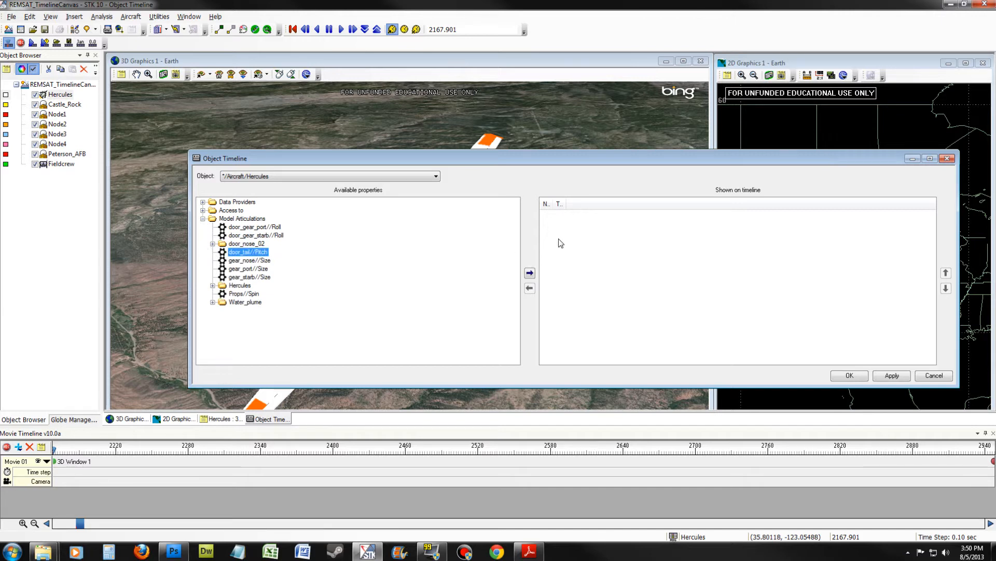
pyautogui.click(530, 273)
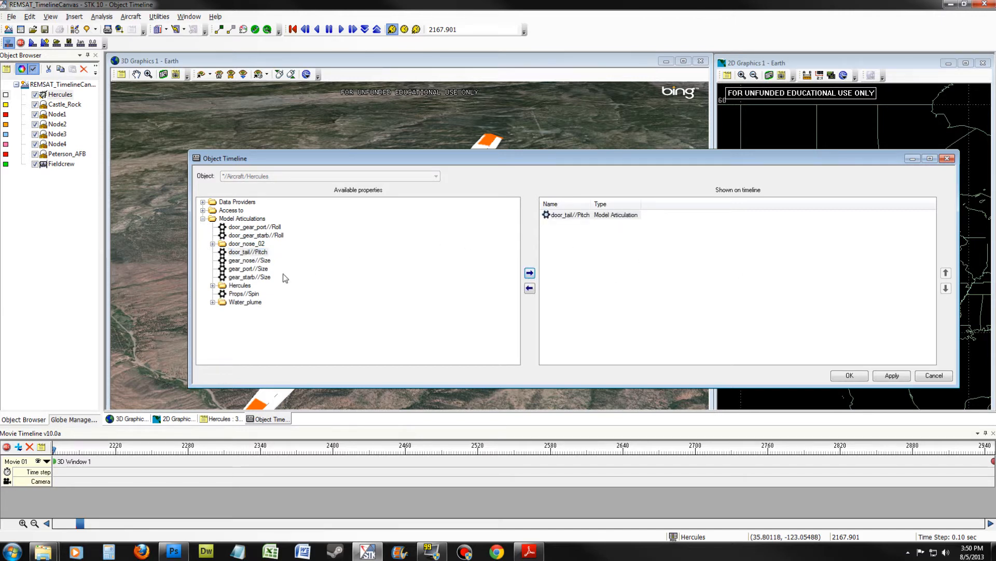
pyautogui.click(247, 294)
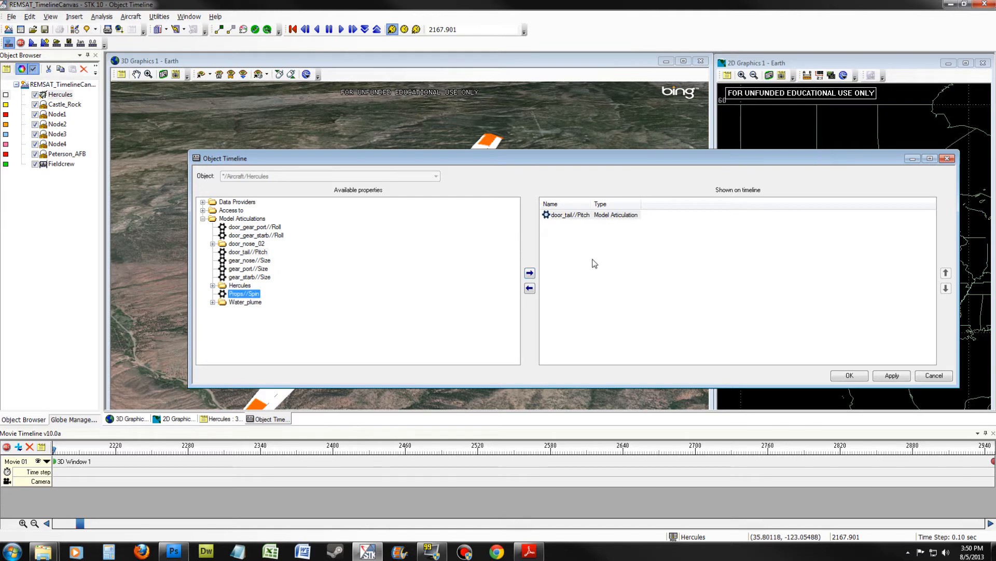
pyautogui.click(530, 273)
pyautogui.click(250, 305)
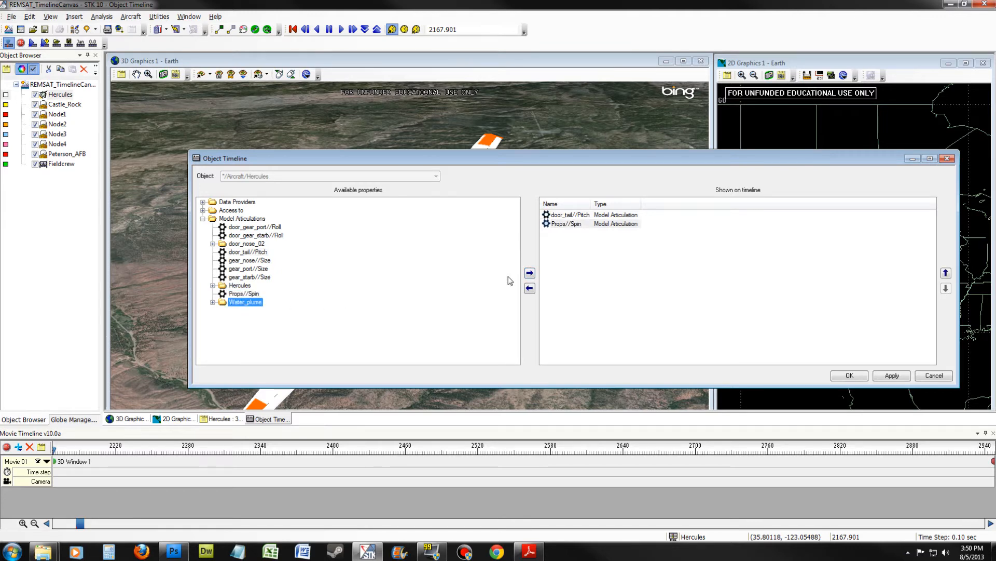
pyautogui.click(530, 273)
# - Apply the Hercules object timeline, keeping the option to overwrite its articulation file when saving the scenario, and close the setup
pyautogui.click(886, 375)
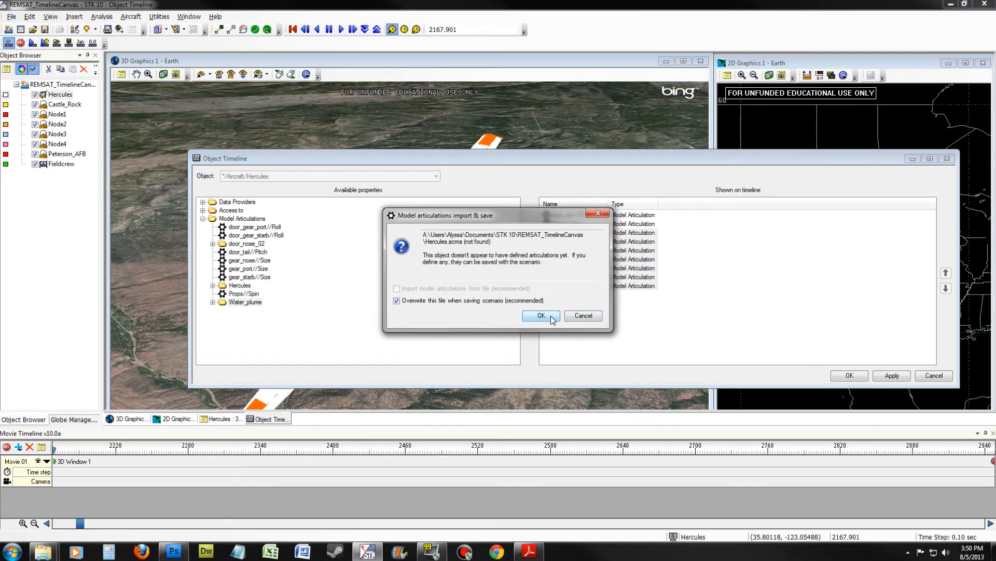
pyautogui.click(553, 320)
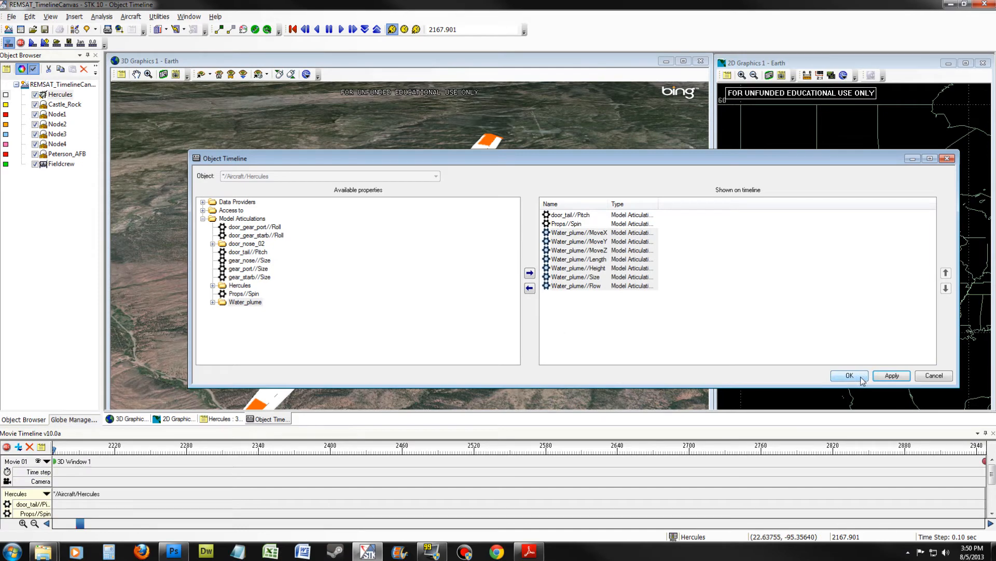
pyautogui.click(854, 376)
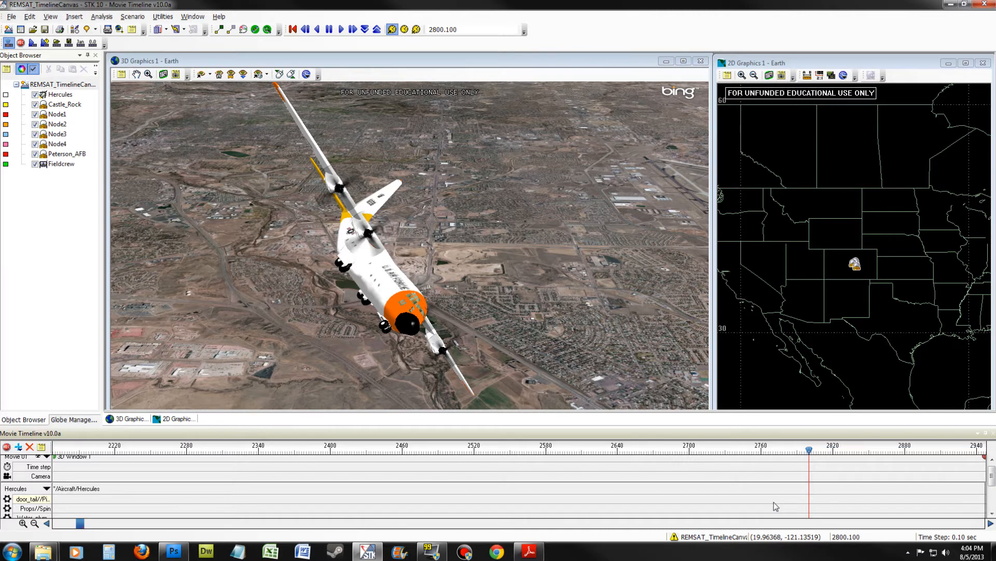
# - Add a door_tail Pitch keyframe at 2800.1 EpSec, enter 20 as its duration, and set its end value to 32
pyautogui.hotkey('alt', 'c')
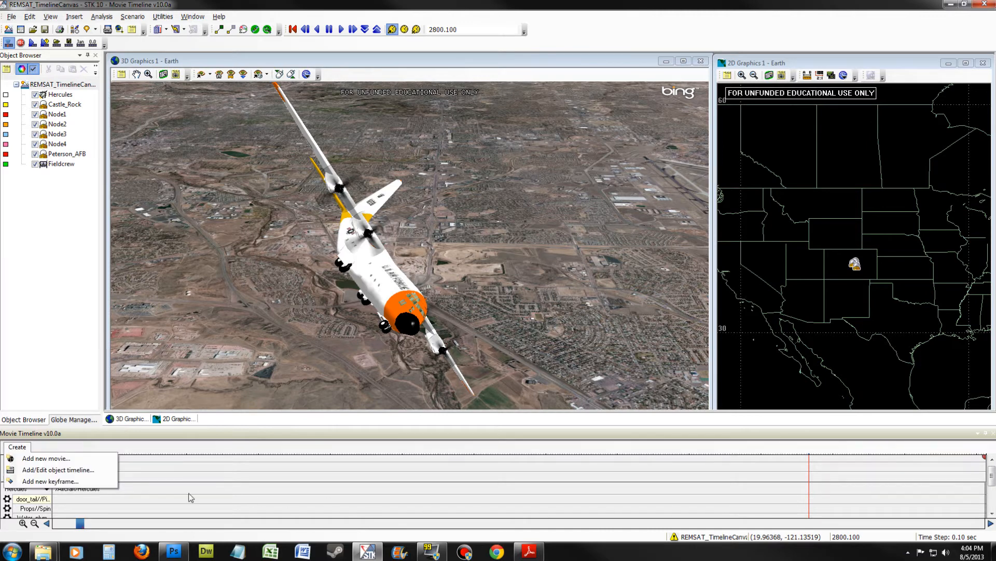
pyautogui.click(70, 482)
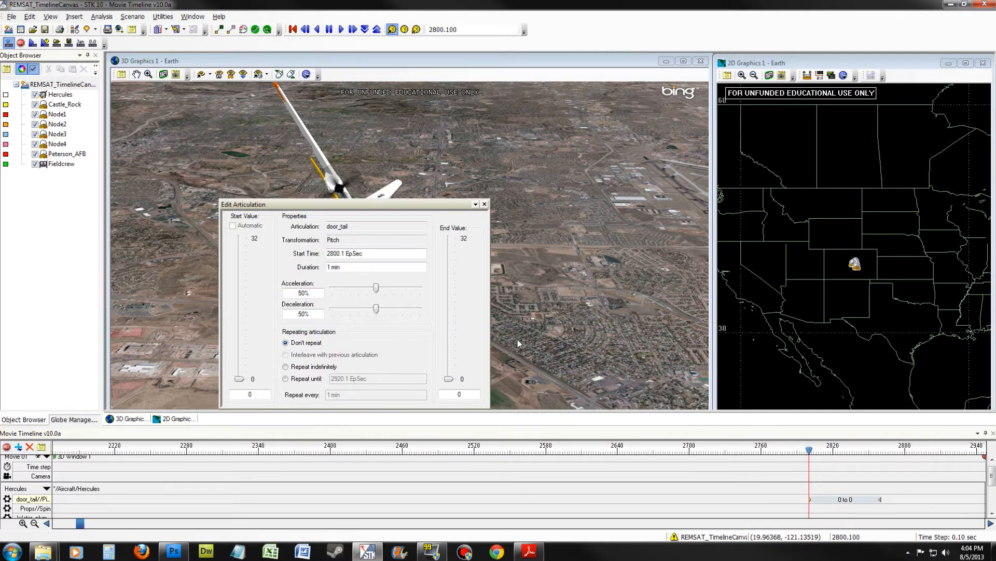
pyautogui.click(326, 267)
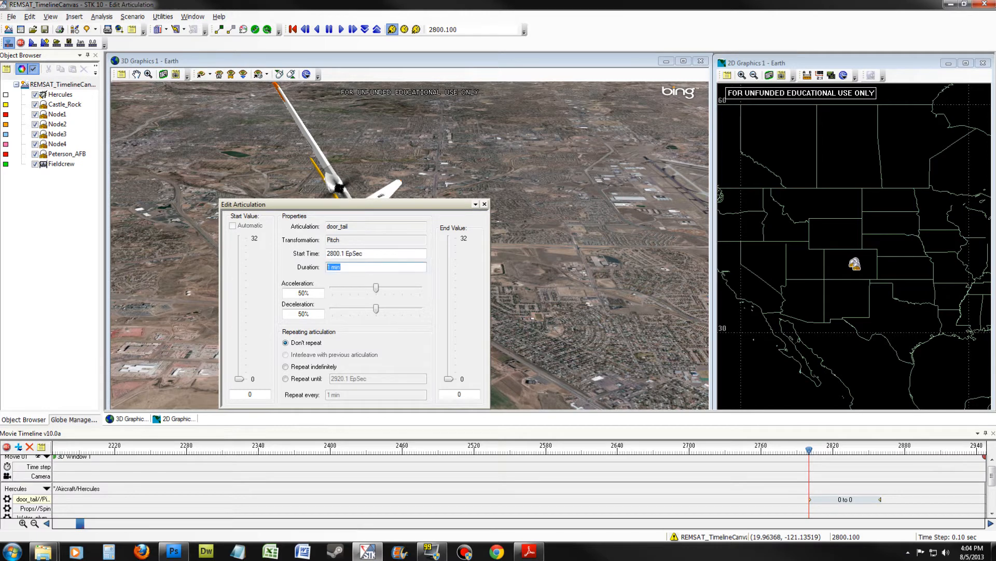
pyautogui.write('20')
pyautogui.moveTo(449, 378); pyautogui.dragTo(449, 237)
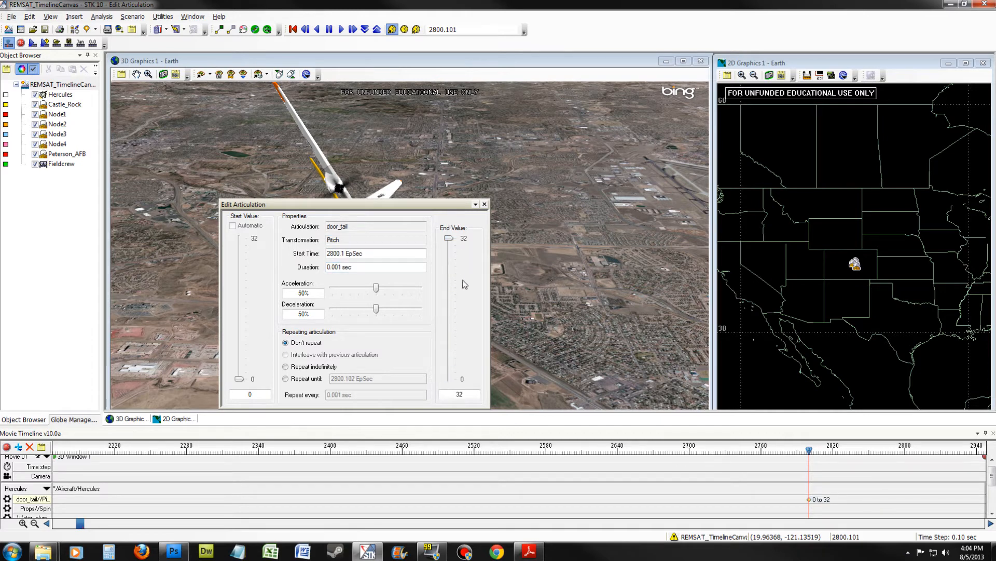
pyautogui.click(485, 204)
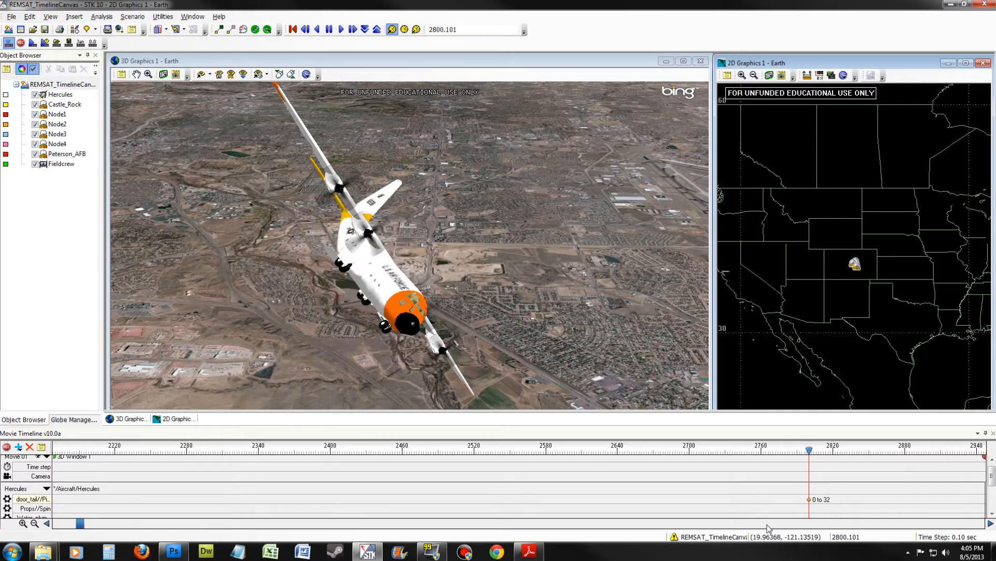
# - Add a second door_tail Pitch keyframe at 2840.5 EpSec, enter 20 Seconds as its duration, and set its end value to 0
pyautogui.click(812, 454)
pyautogui.moveTo(811, 454); pyautogui.dragTo(859, 459)
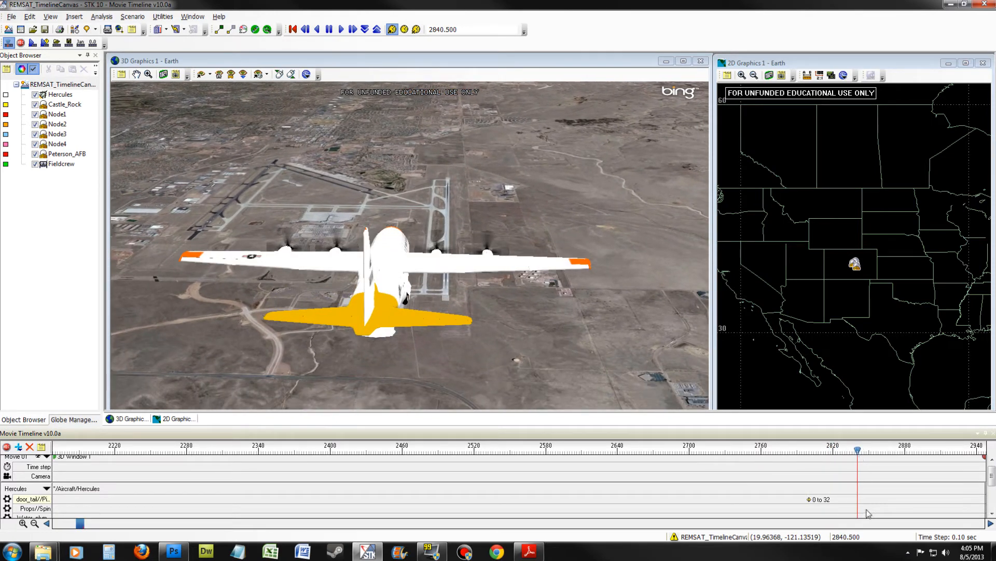
pyautogui.press('alt')
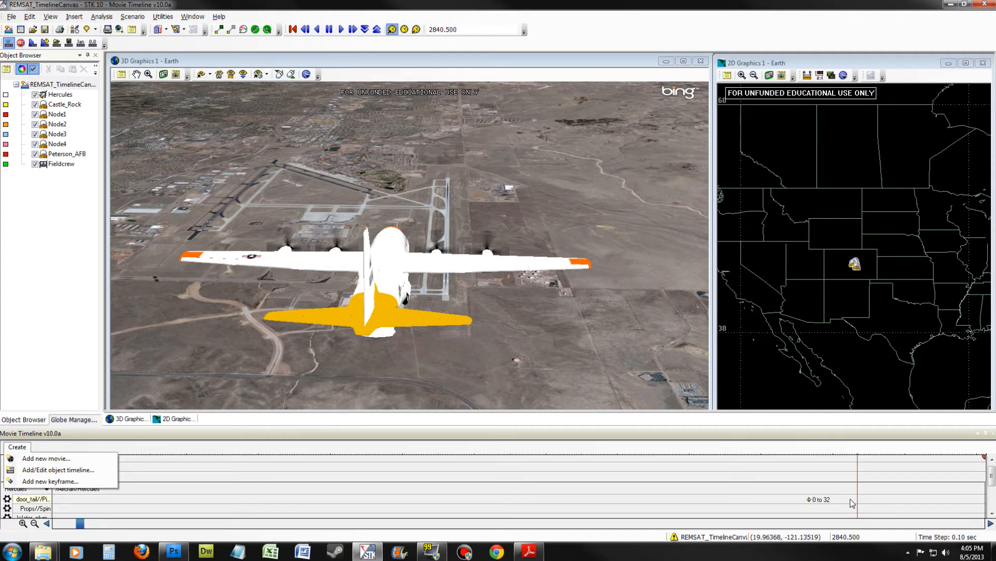
pyautogui.click(78, 482)
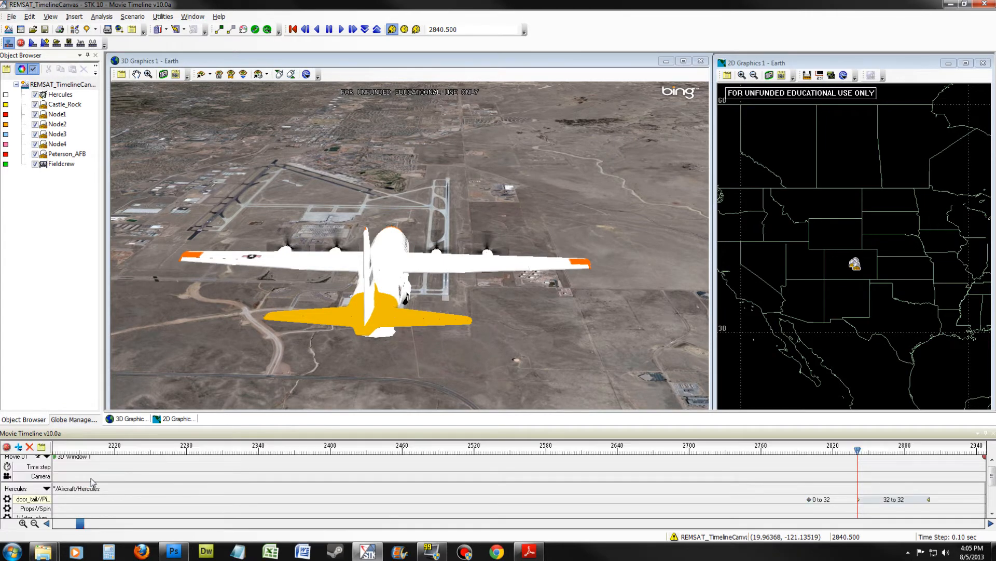
pyautogui.moveTo(343, 267); pyautogui.dragTo(287, 263)
pyautogui.write('20')
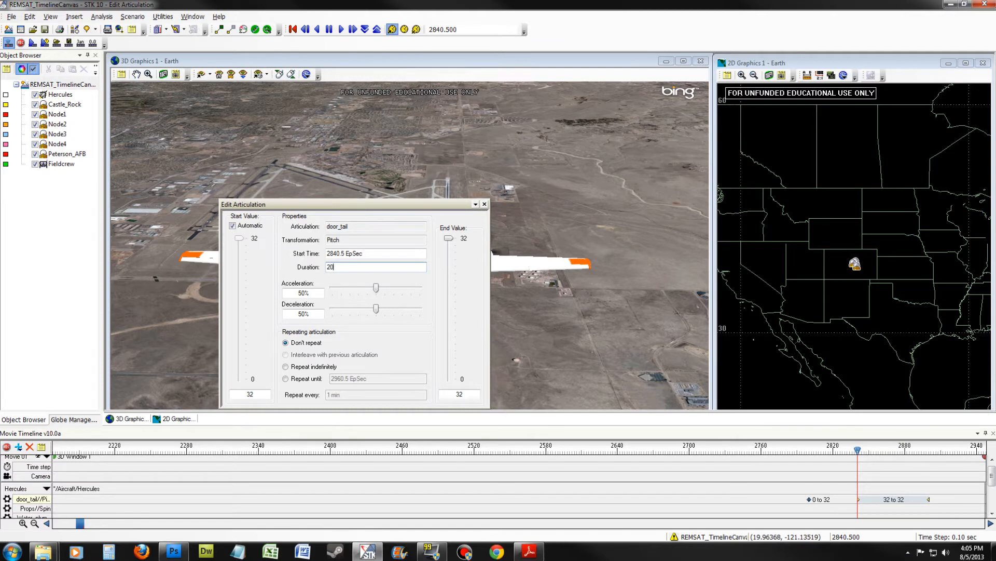
pyautogui.write(' Seconds')
pyautogui.moveTo(448, 238); pyautogui.dragTo(448, 382)
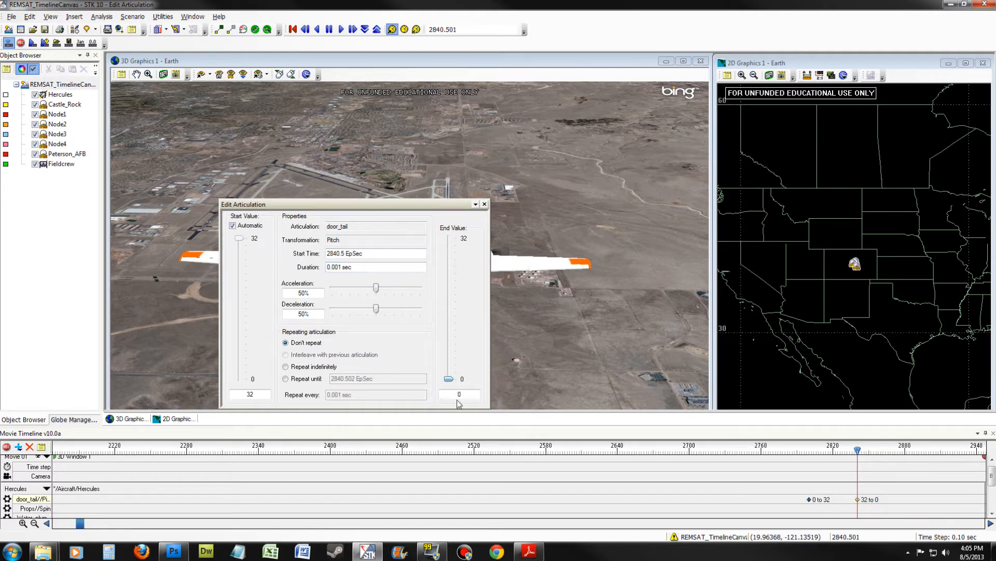
pyautogui.click(484, 205)
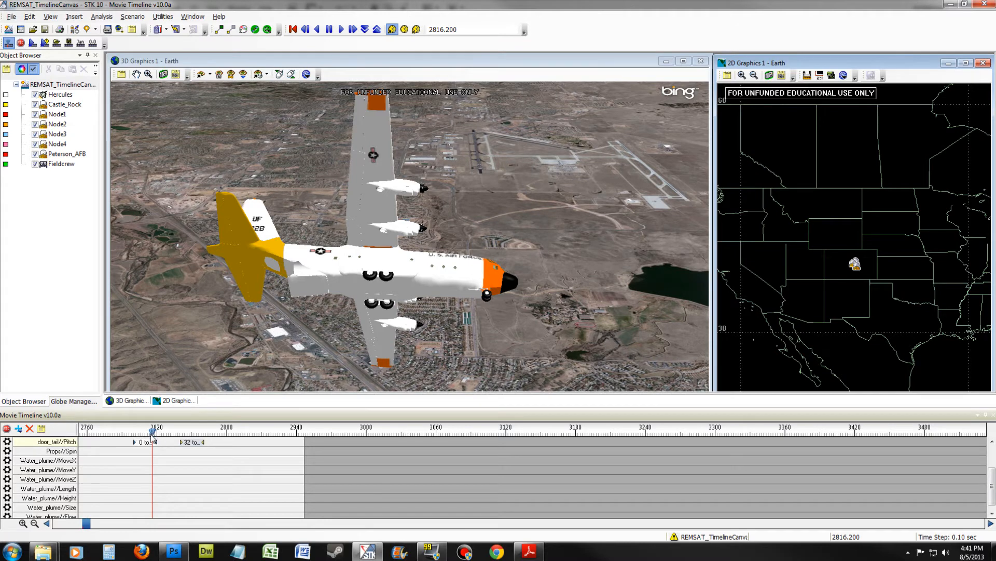
# - Add a Water_plume Size keyframe at 2820.2 EpSec with a 20 sec duration and an end value of 0.1
pyautogui.moveTo(152, 432); pyautogui.dragTo(157, 436)
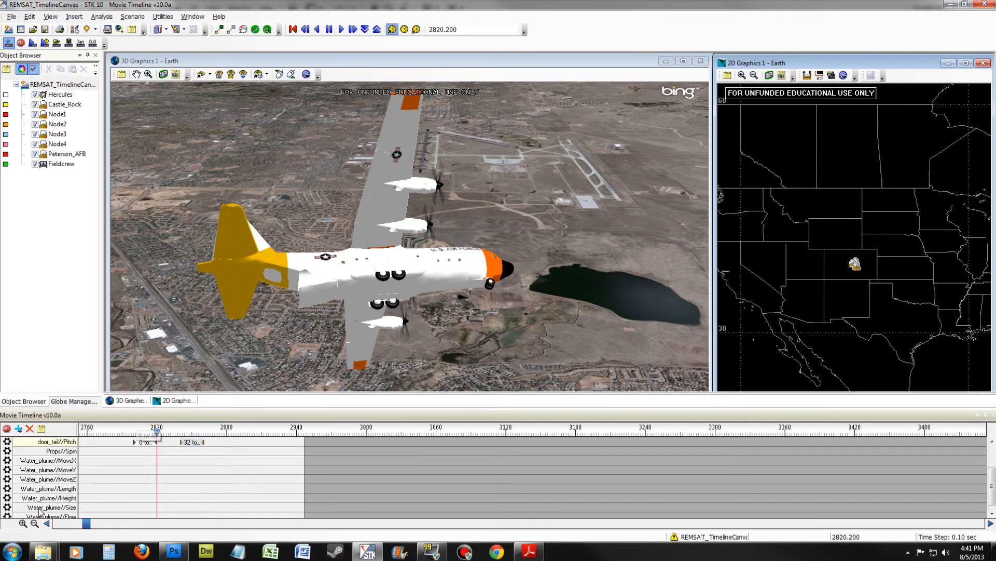
pyautogui.click(157, 508)
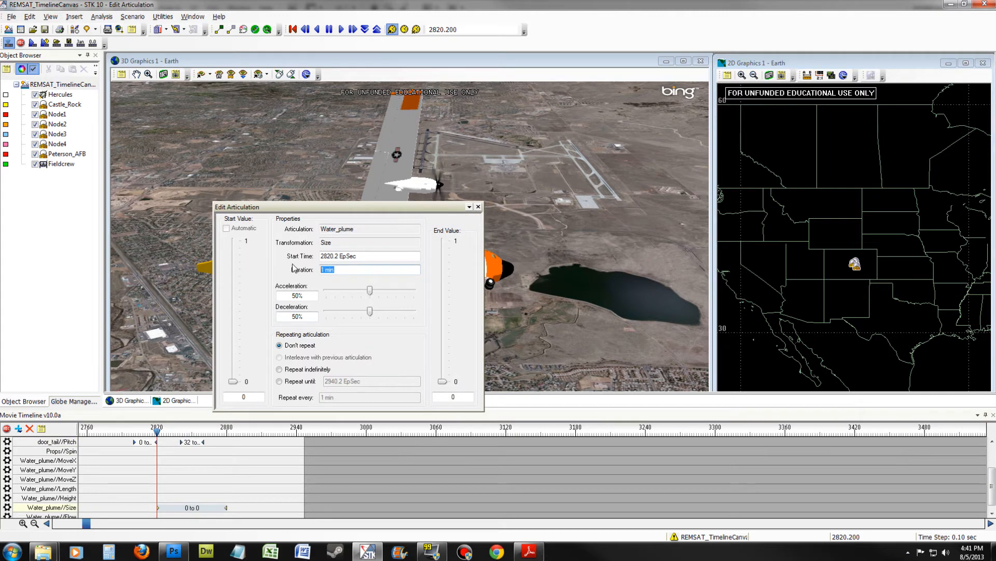
pyautogui.write('20 sec')
pyautogui.press('Return')
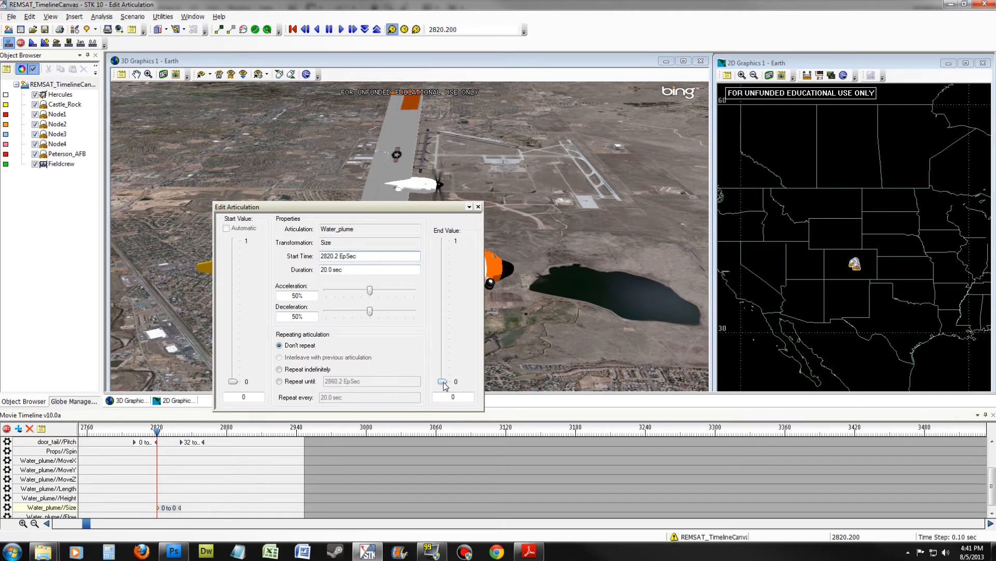
pyautogui.moveTo(442, 381); pyautogui.dragTo(452, 397)
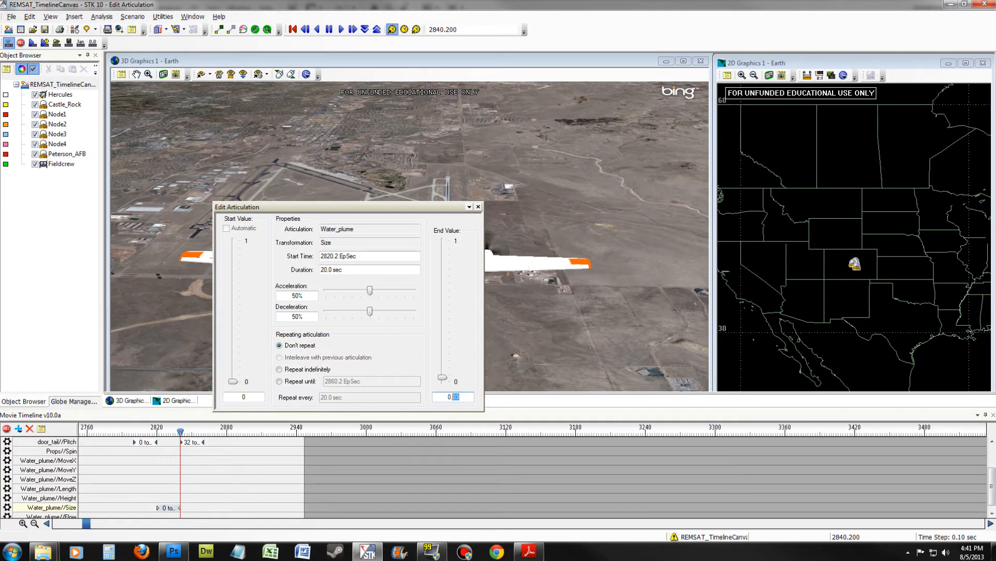
pyautogui.write('1')
pyautogui.click(382, 269)
pyautogui.click(479, 206)
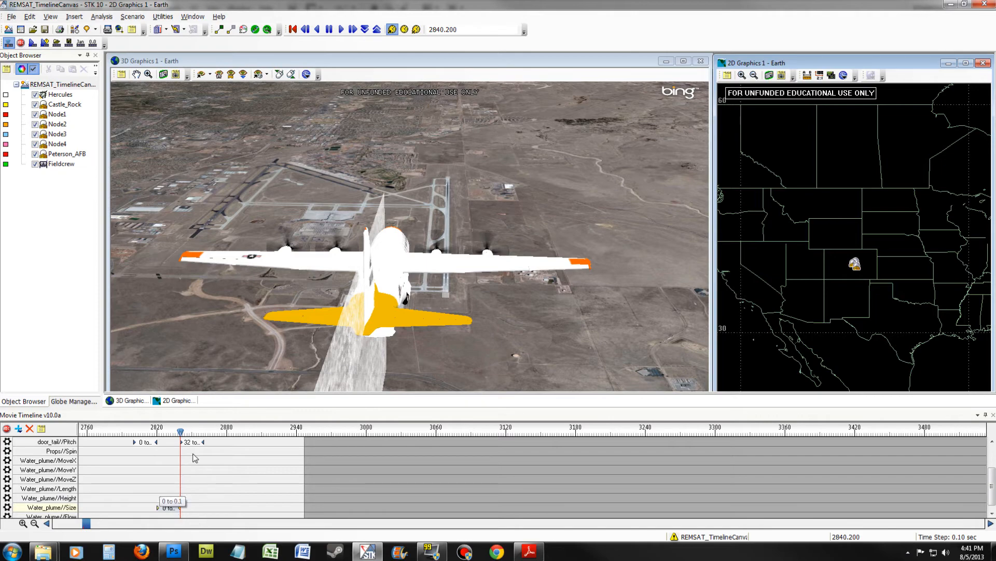
# - Add a Water_plume Flow keyframe at 2819.8 EpSec with a 20 sec duration and an end value of -1
pyautogui.moveTo(181, 432); pyautogui.dragTo(157, 438)
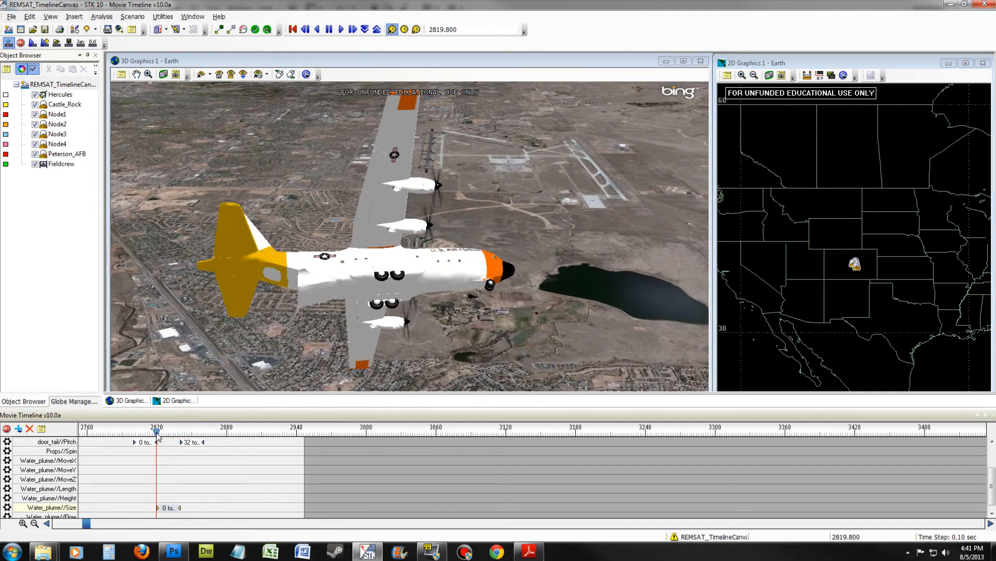
pyautogui.doubleClick(156, 513)
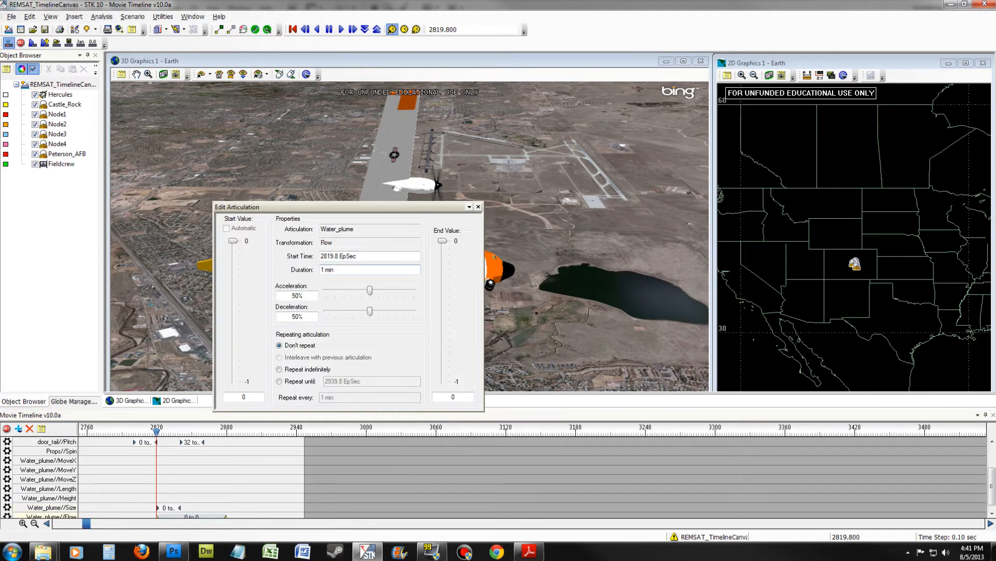
pyautogui.write('20.0 sec')
pyautogui.press('Tab')
pyautogui.moveTo(443, 241); pyautogui.dragTo(442, 382)
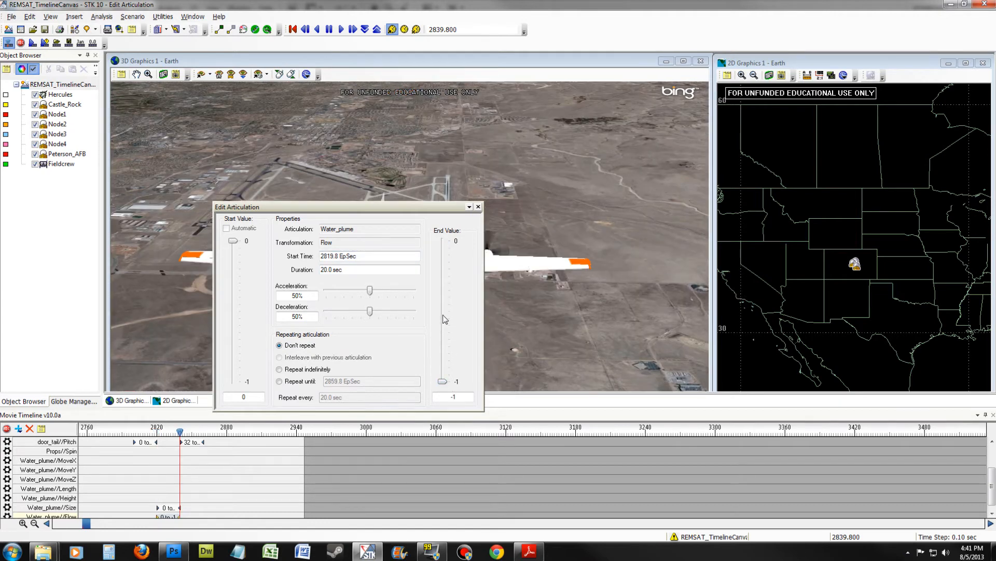
pyautogui.click(478, 207)
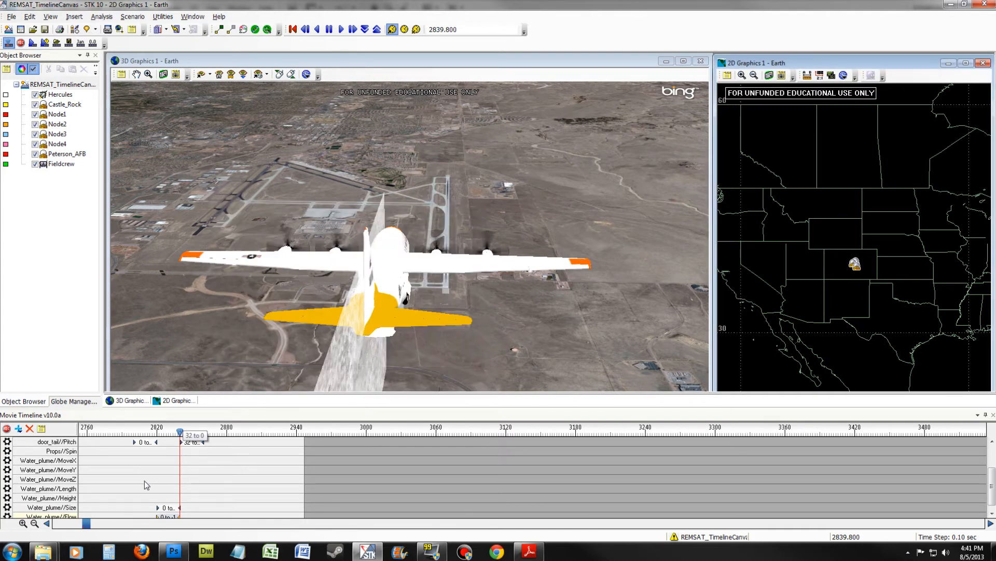
# - Add a Water_plume MoveX keyframe at 2830.5 EpSec with a 20 sec duration and an end value of -1000
pyautogui.click(171, 432)
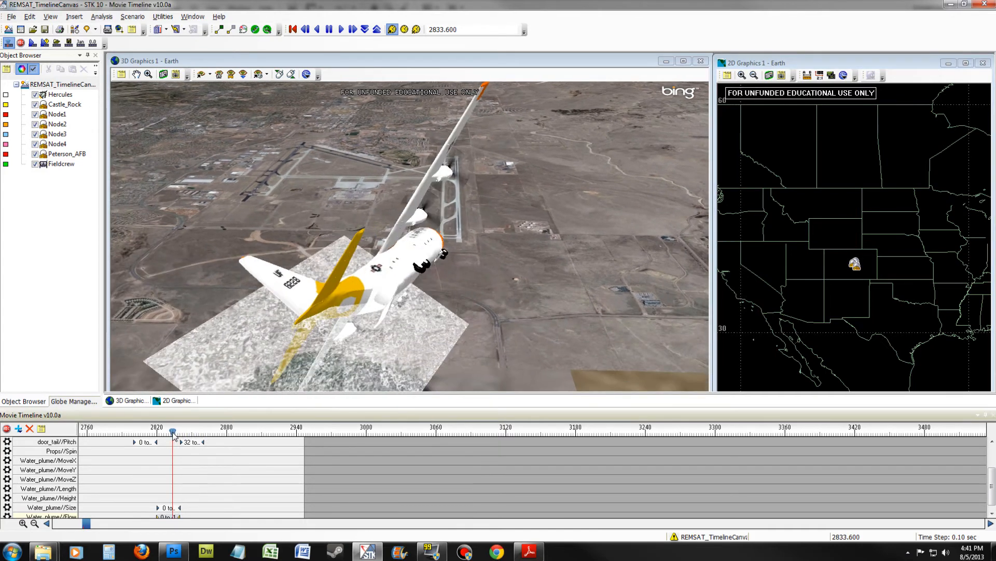
pyautogui.moveTo(172, 432); pyautogui.dragTo(169, 432)
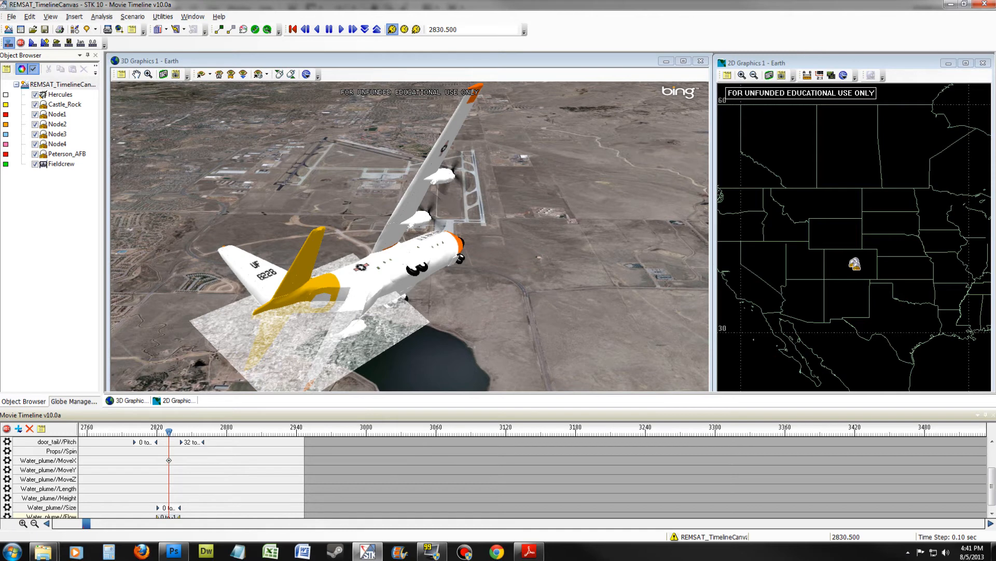
pyautogui.doubleClick(169, 460)
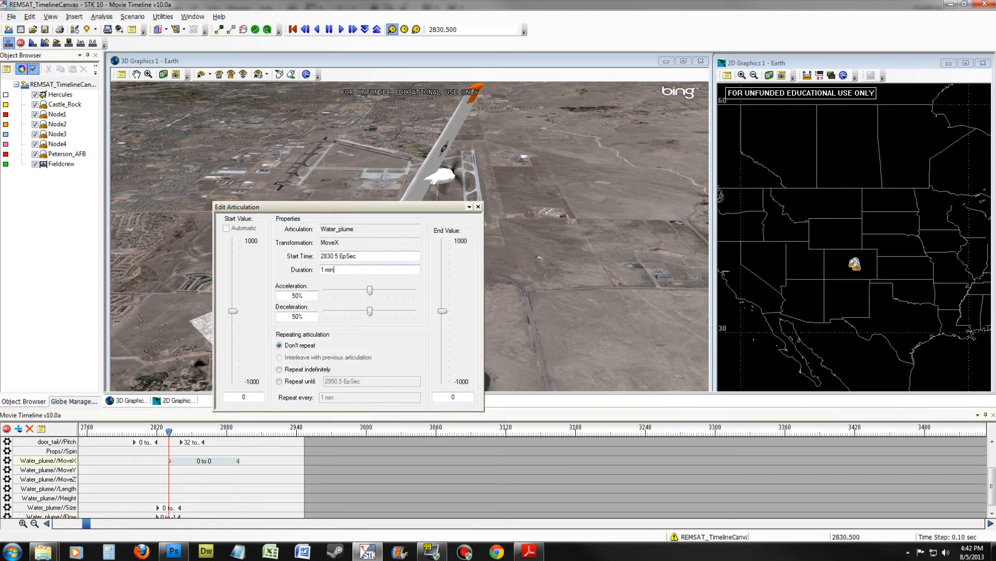
pyautogui.write('20 sec')
pyautogui.press('Return')
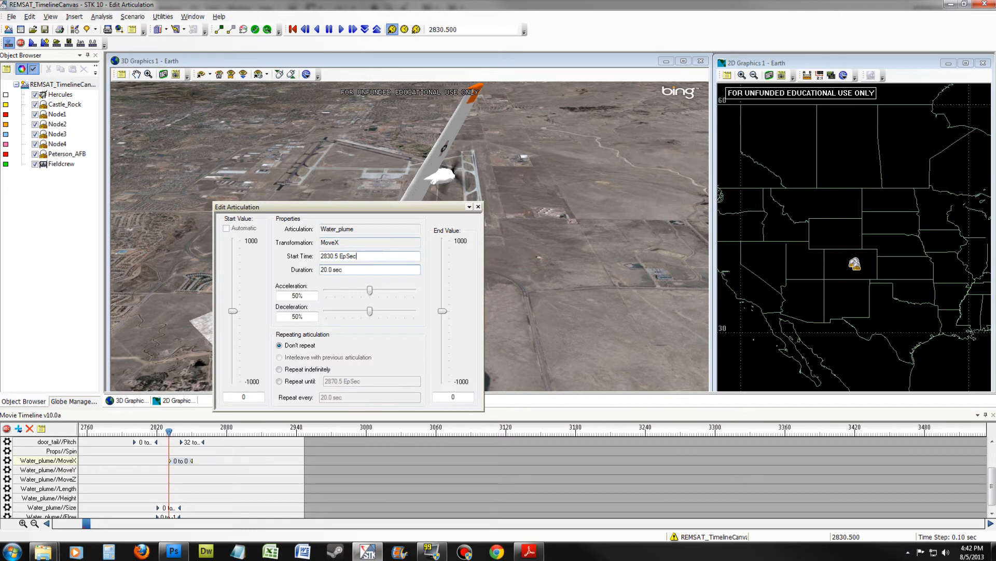
pyautogui.moveTo(442, 310); pyautogui.dragTo(447, 406)
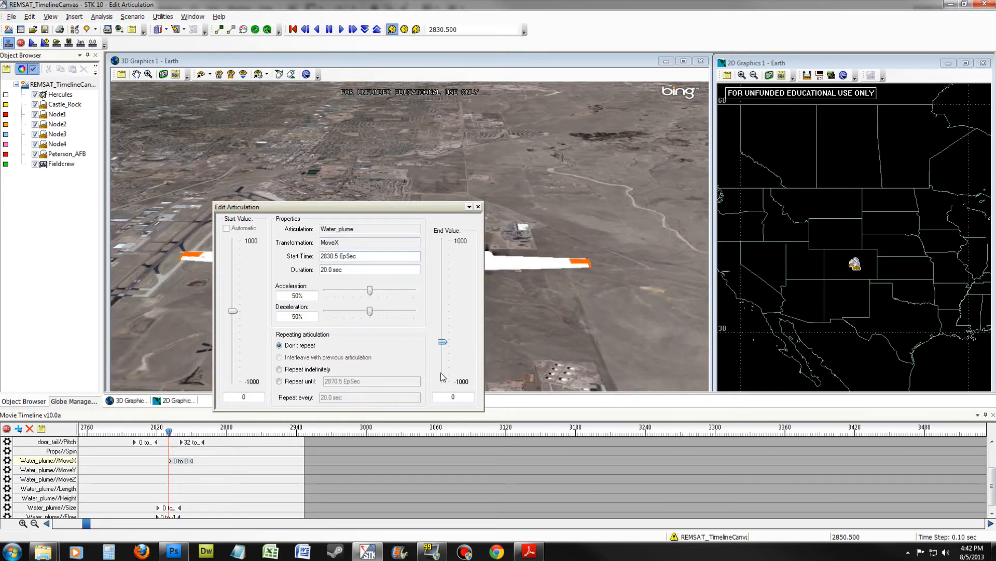
pyautogui.click(478, 206)
# - Add a Water_plume MoveZ keyframe at 2830.1 EpSec with a 20 sec duration and an end value of 1000
pyautogui.moveTo(193, 433); pyautogui.dragTo(185, 432)
pyautogui.click(170, 432)
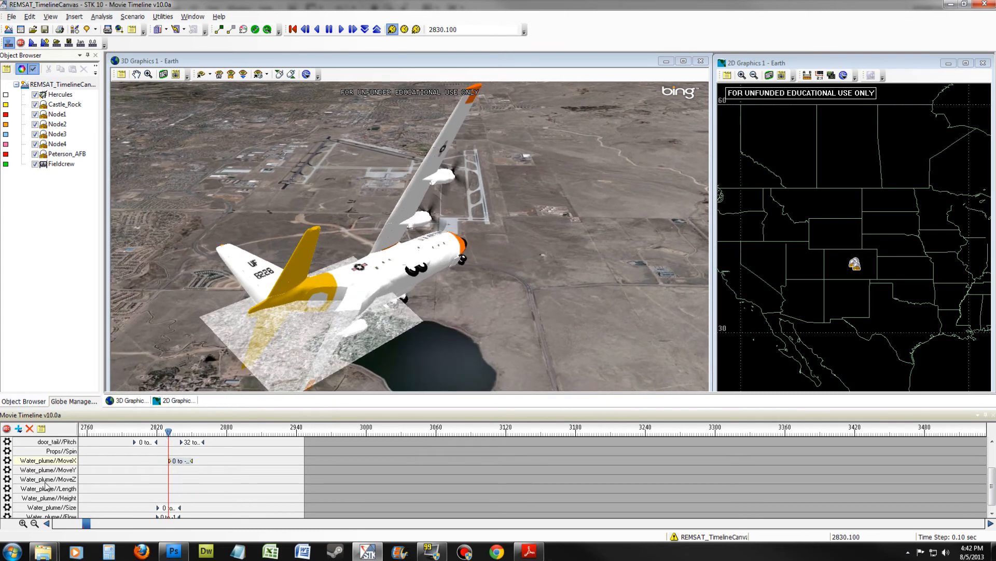
pyautogui.doubleClick(169, 477)
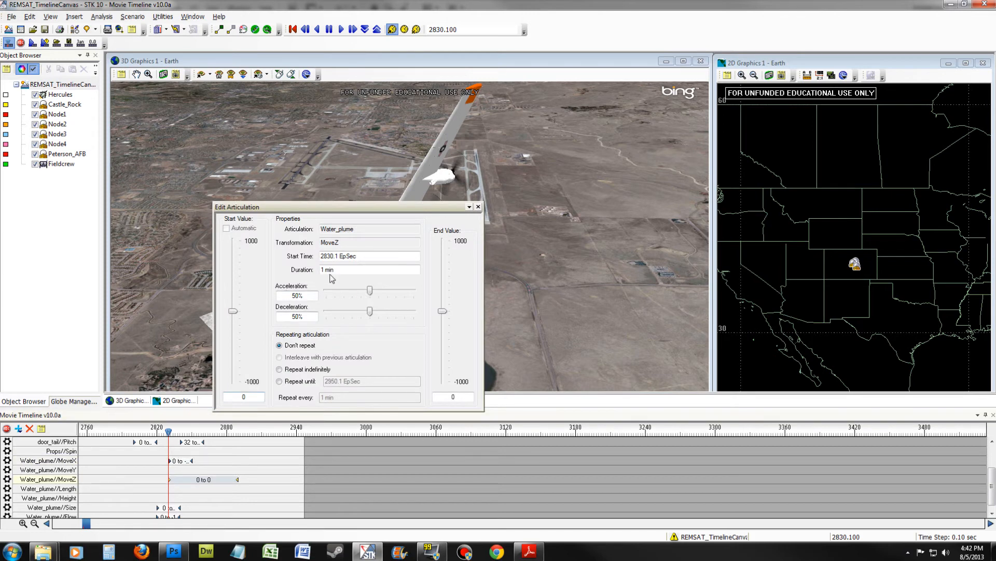
pyautogui.write('20 sec')
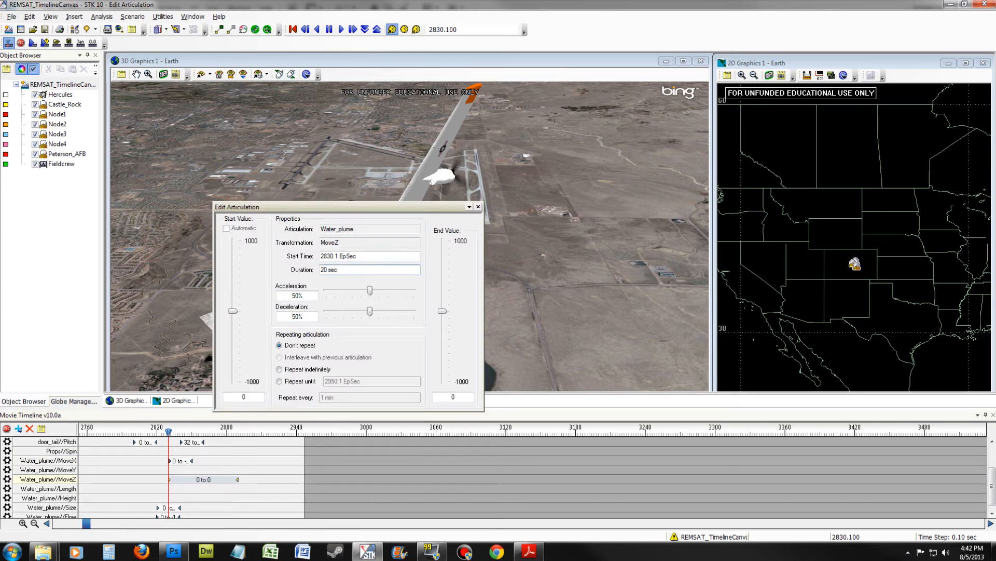
pyautogui.click(384, 256)
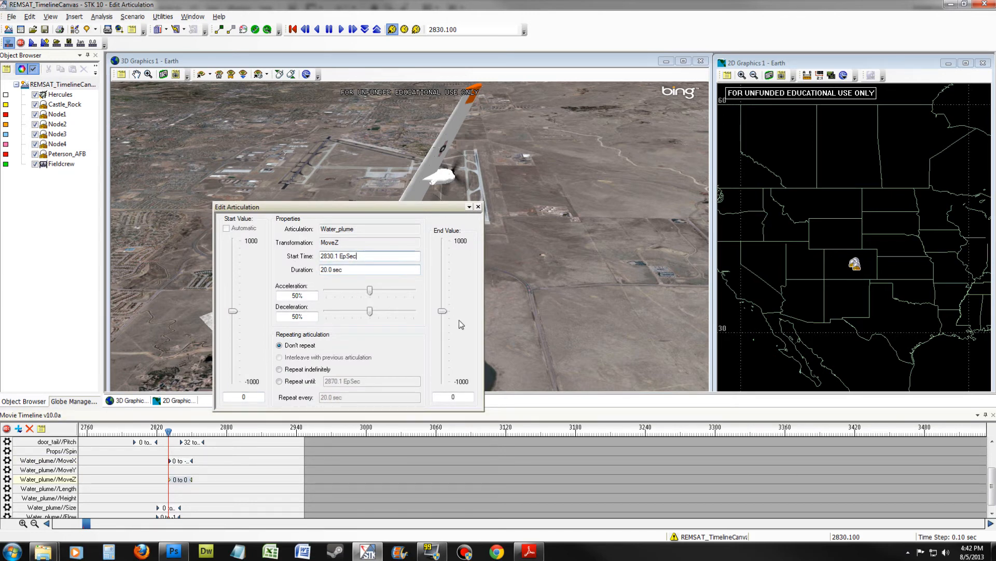
pyautogui.moveTo(442, 311); pyautogui.dragTo(443, 241)
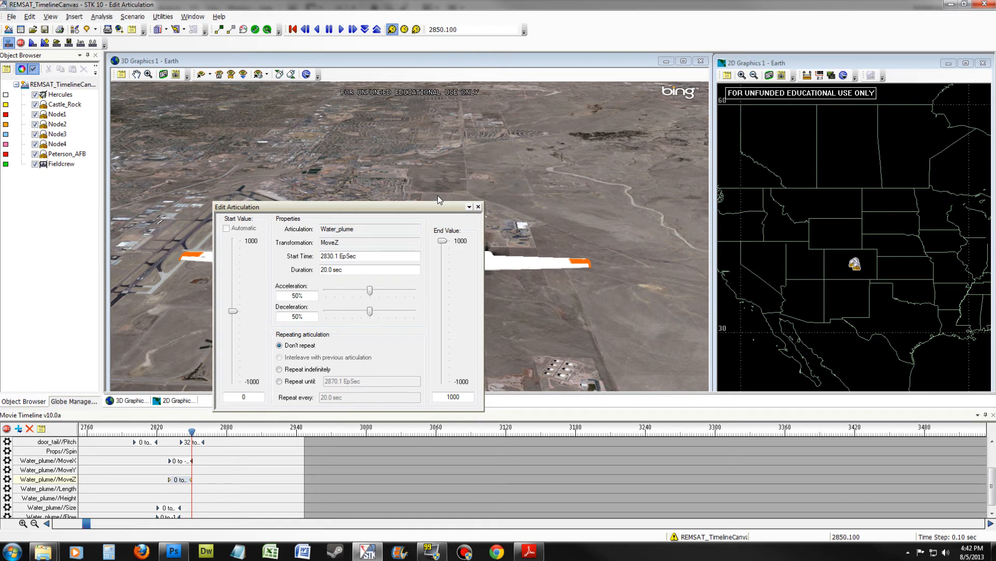
pyautogui.moveTo(383, 207); pyautogui.dragTo(634, 165)
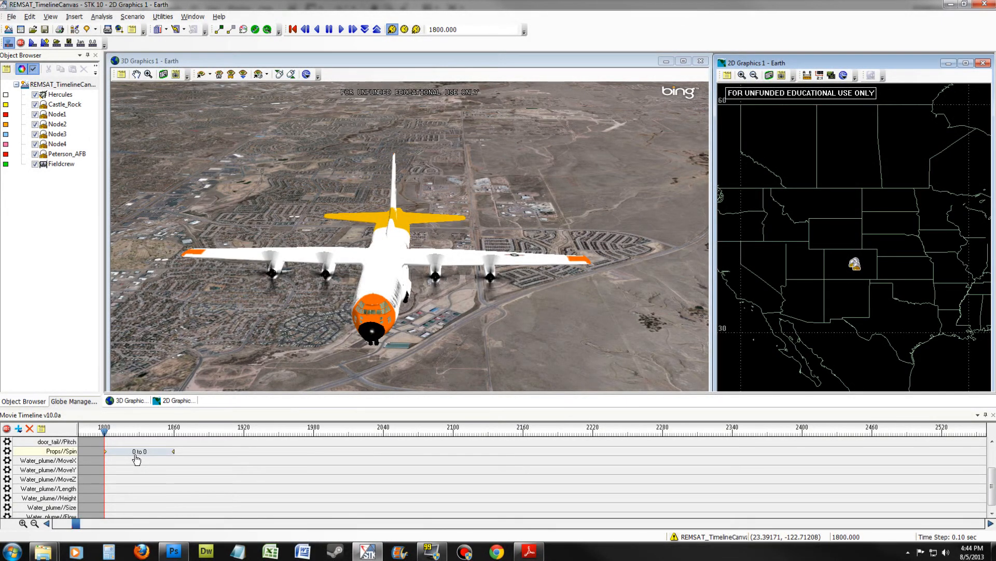
# - Give the Props Spin keyframe at 1800 EpSec a 10 sec duration and an end value of 360
pyautogui.doubleClick(115, 455)
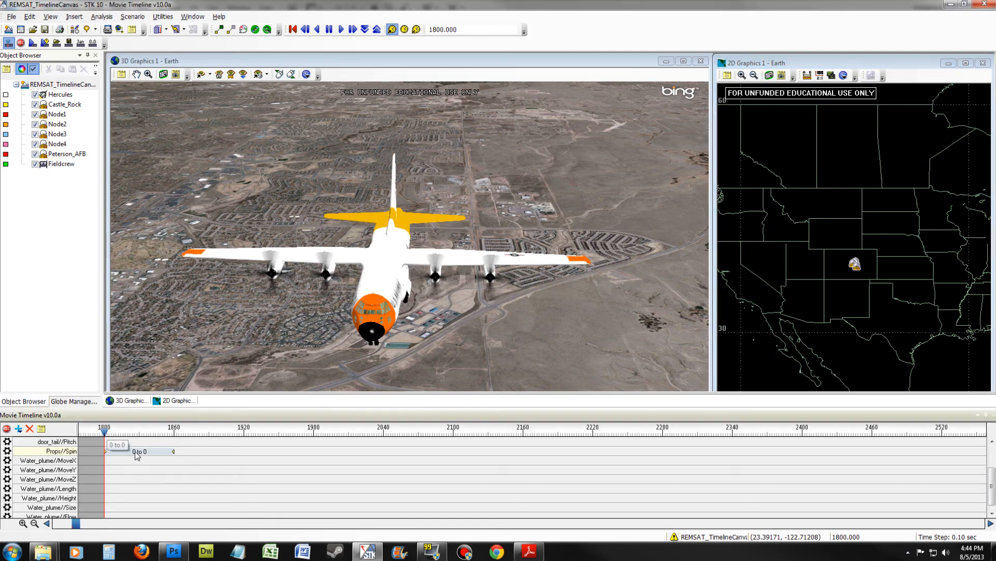
pyautogui.click(332, 270)
pyautogui.write('10')
pyautogui.click(405, 254)
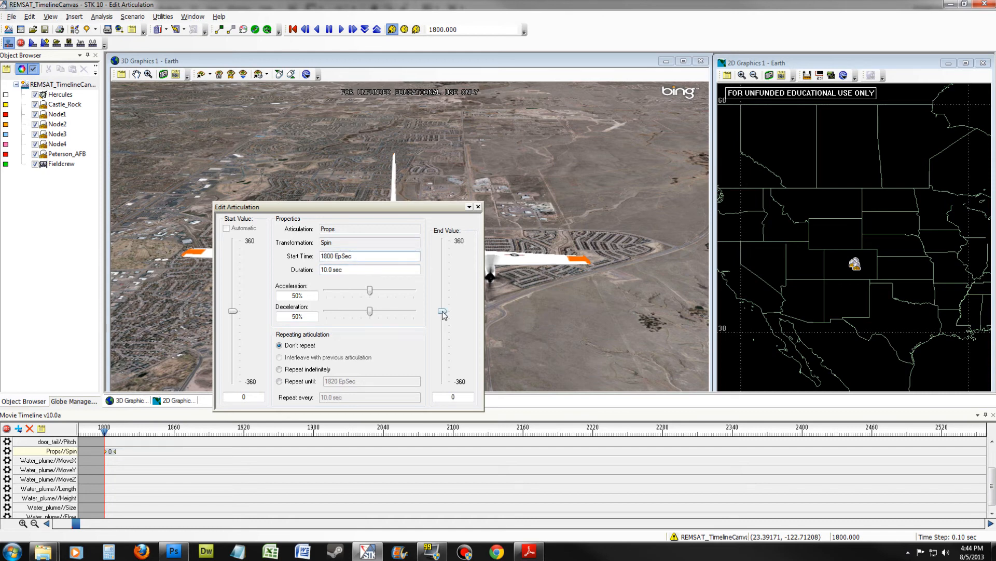
pyautogui.moveTo(443, 311); pyautogui.dragTo(443, 241)
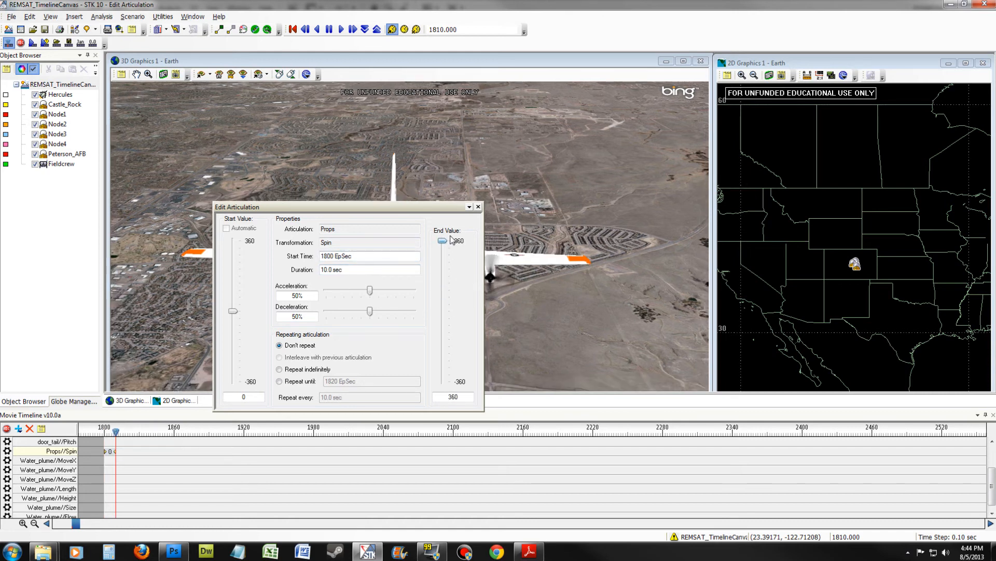
# - Make the Props Spin articulation repeat until 4368 EpSec
pyautogui.click(279, 382)
pyautogui.doubleClick(330, 381)
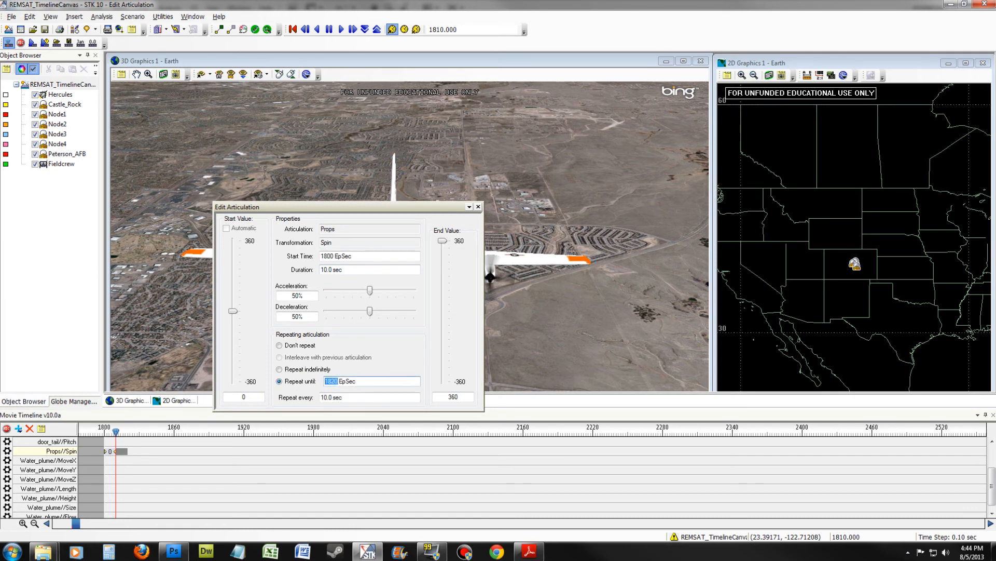
pyautogui.write('4368')
pyautogui.click(364, 399)
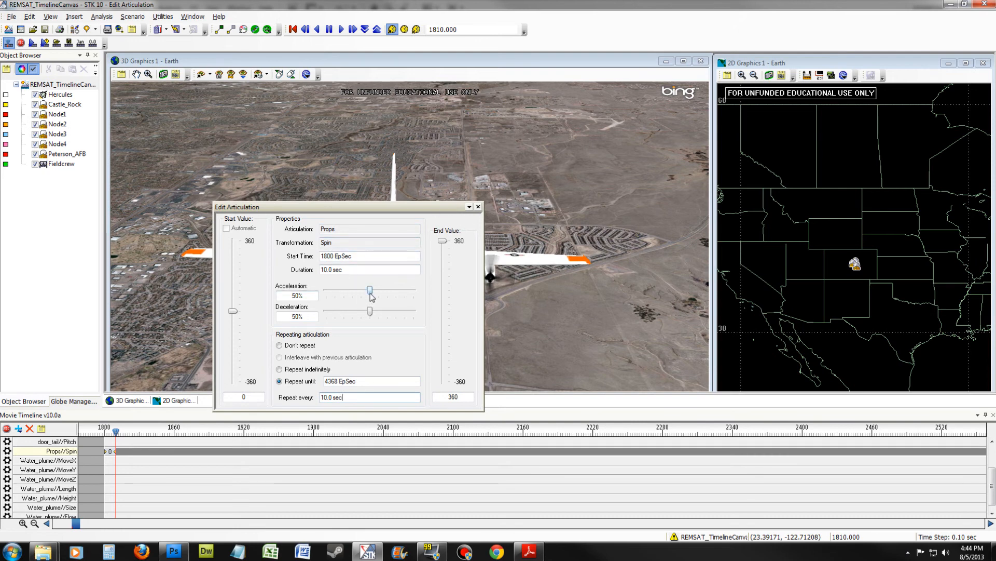
# - Set both the acceleration and the deceleration of the Props Spin articulation to 0% and close its editor
pyautogui.moveTo(370, 291); pyautogui.dragTo(297, 301)
pyautogui.moveTo(370, 312); pyautogui.dragTo(312, 305)
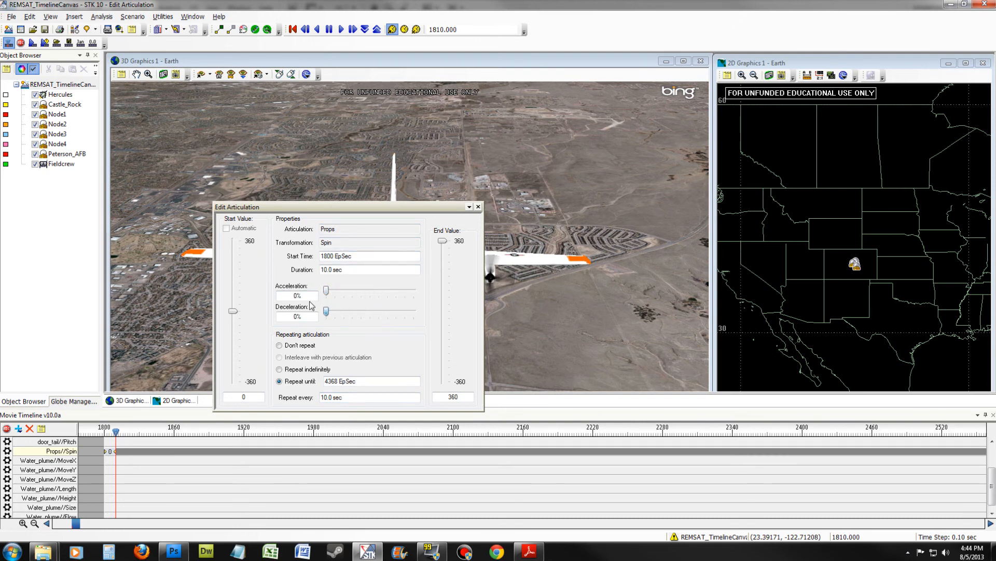
pyautogui.click(478, 206)
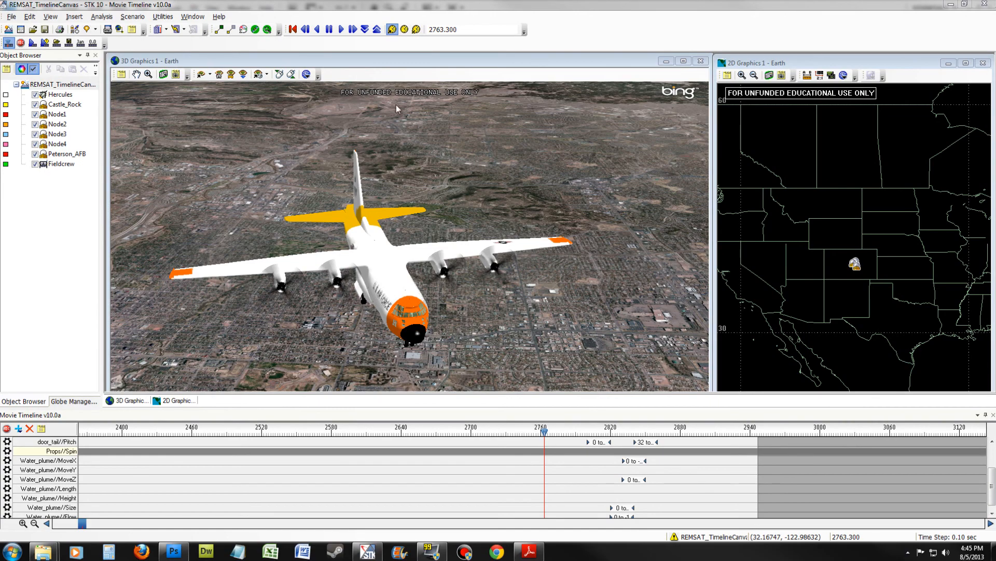
# - Play the scenario animation from 2763.3 EpSec to review the door, plume and propeller articulations
pyautogui.click(341, 30)
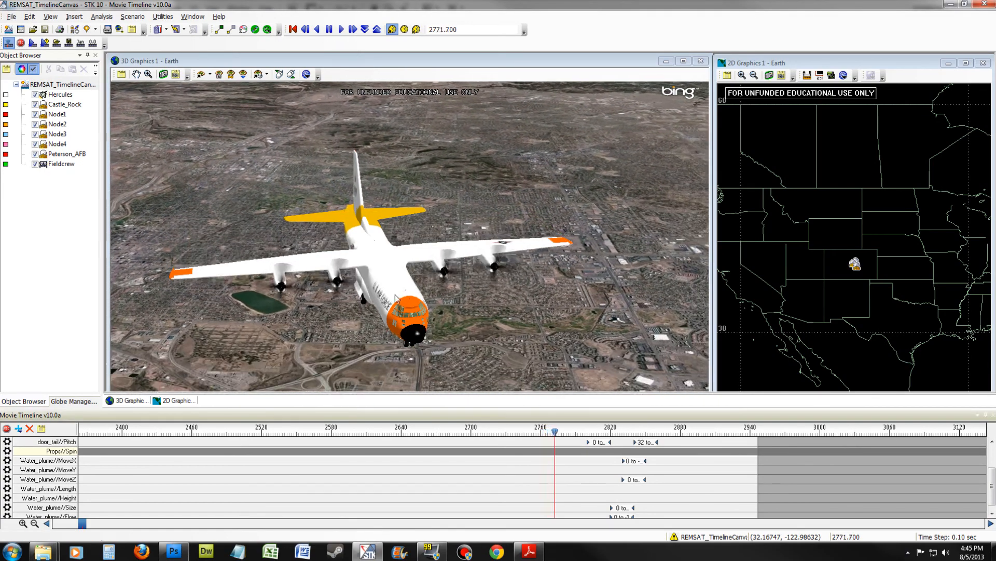